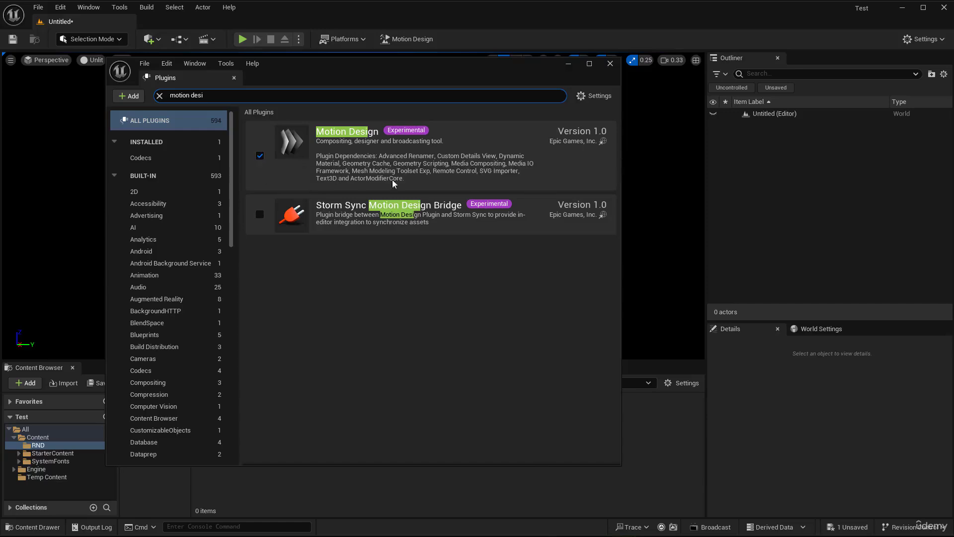
# Leave the Plugins window, switch the editor to Motion Design mode, and activate the Motion Design interface
pyautogui.moveTo(403, 133)
pyautogui.click(611, 64)
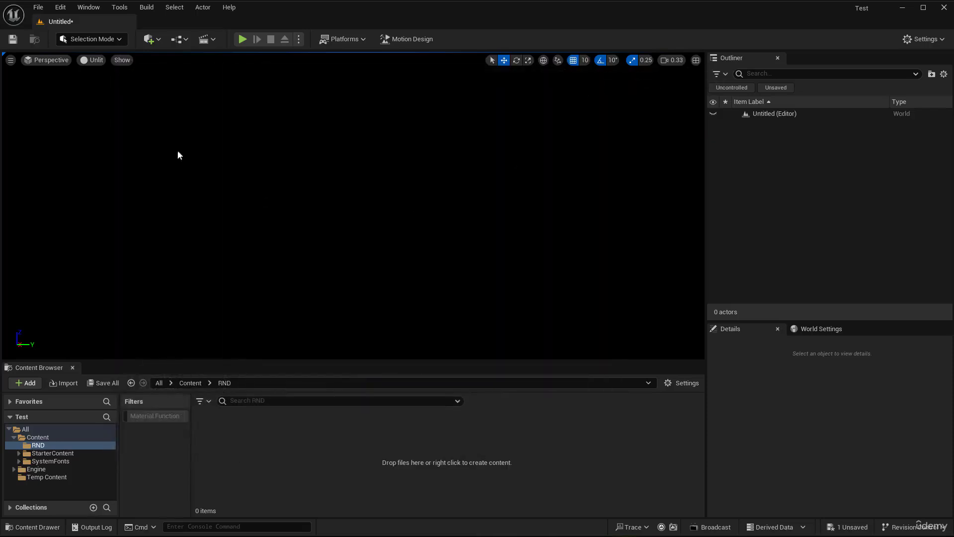
pyautogui.click(110, 42)
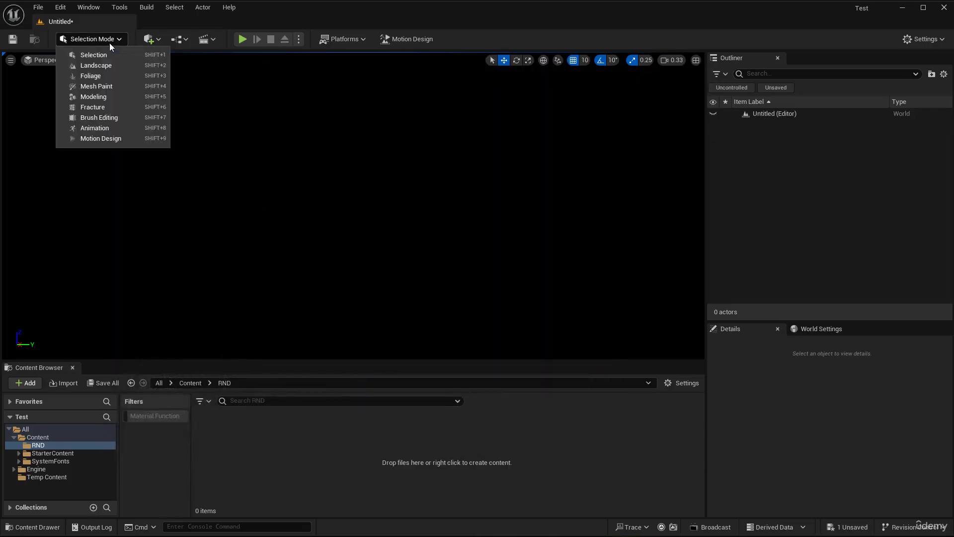
pyautogui.click(118, 142)
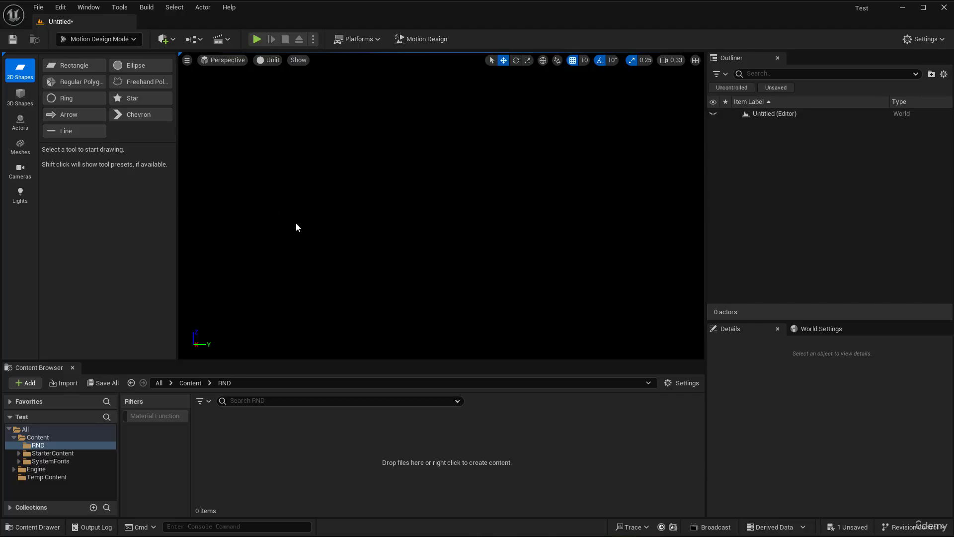
pyautogui.click(423, 39)
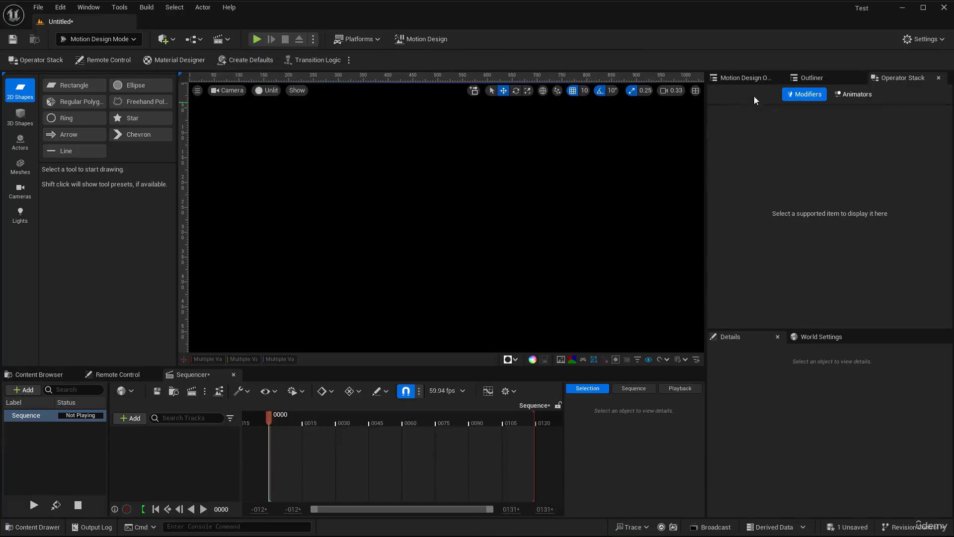
# Look through the Motion Design Outliner, the standard Outliner, and the Operator Stack's Modifiers and Animators views
pyautogui.click(739, 79)
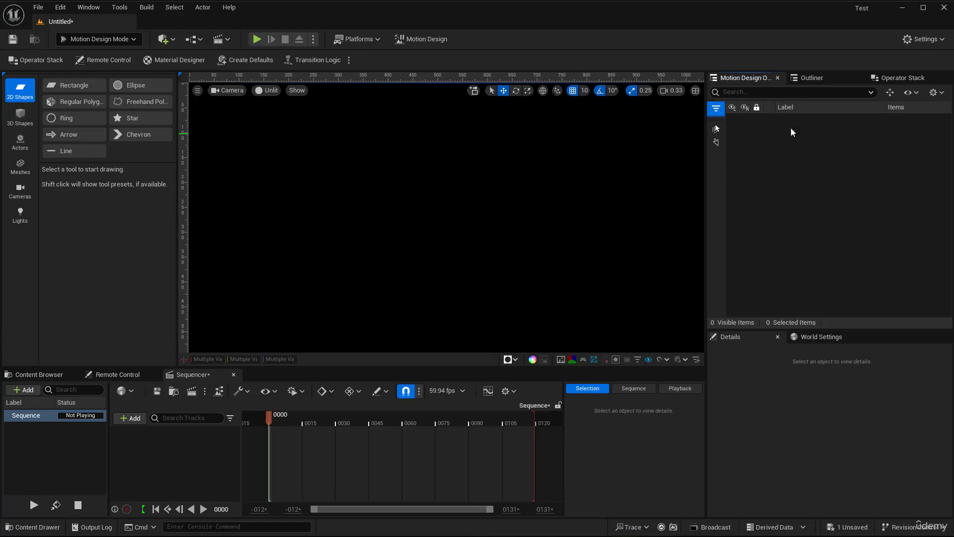
pyautogui.click(819, 81)
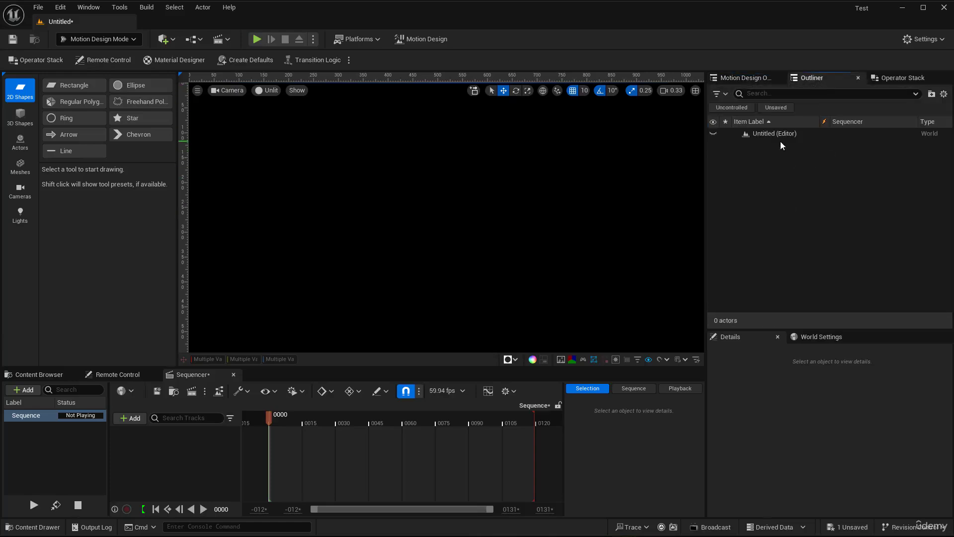
pyautogui.click(889, 79)
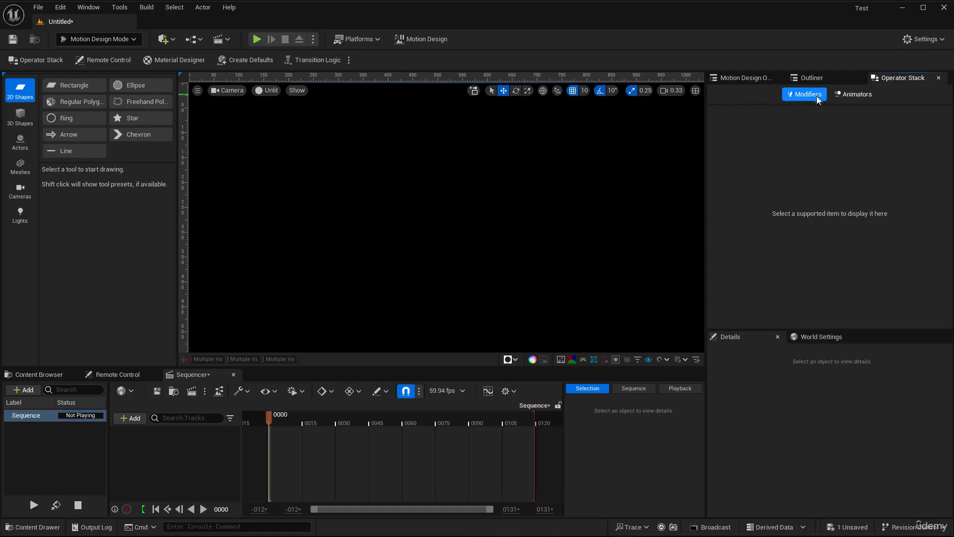
pyautogui.click(854, 96)
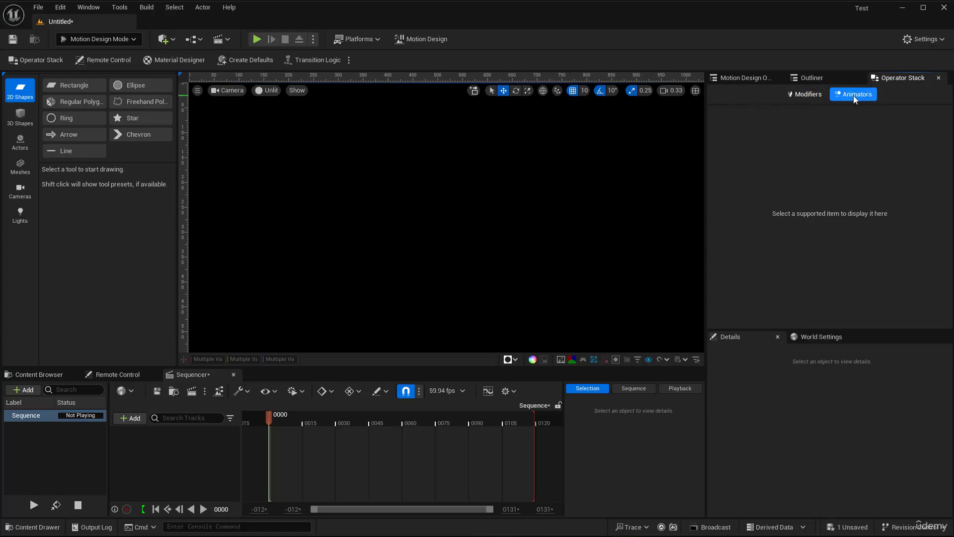
pyautogui.click(807, 99)
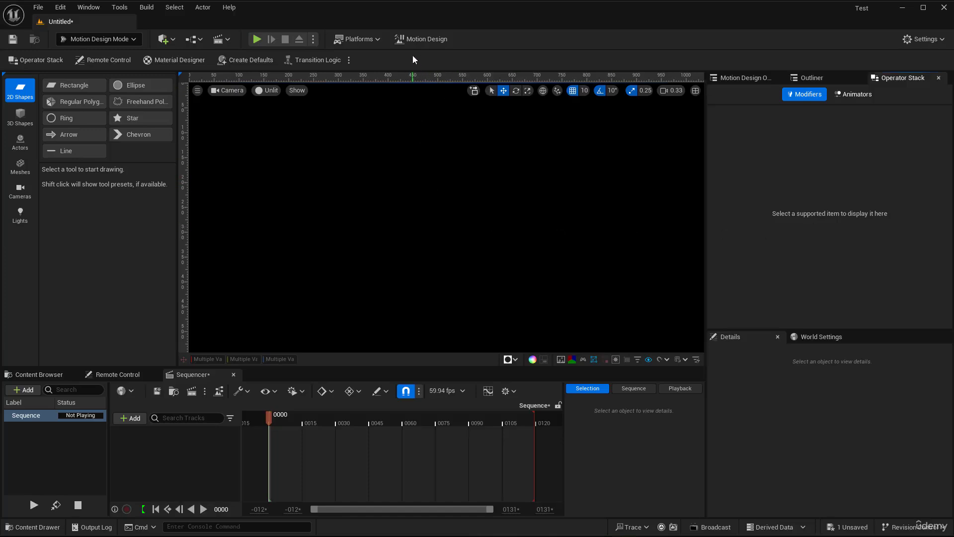
# Close the Motion Design Outliner and reopen it from the list of available editor windows
pyautogui.click(87, 12)
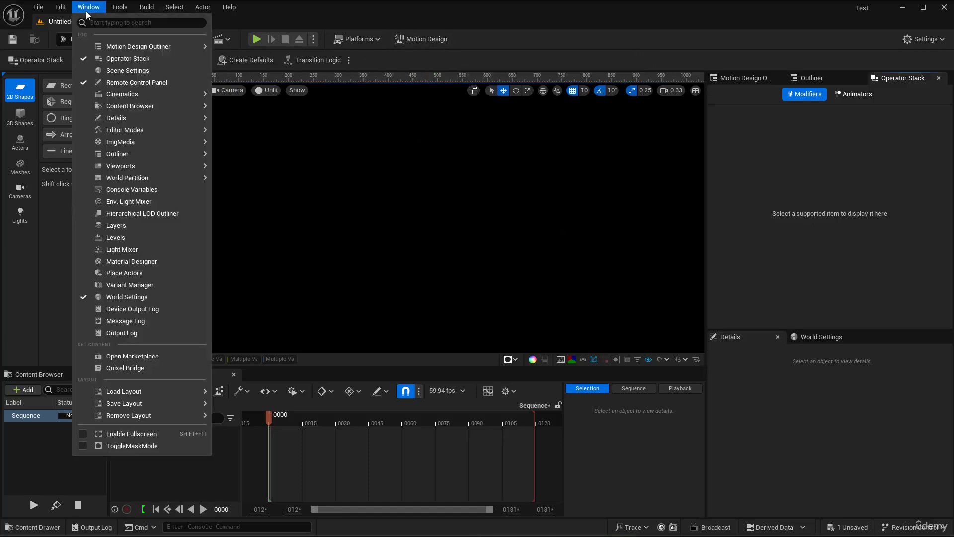
pyautogui.moveTo(106, 44)
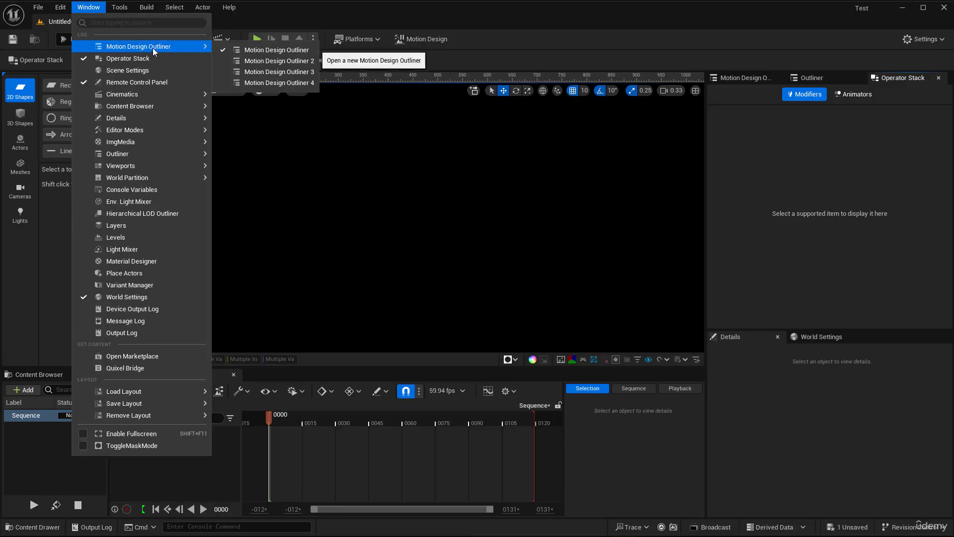
pyautogui.click(773, 136)
pyautogui.click(748, 78)
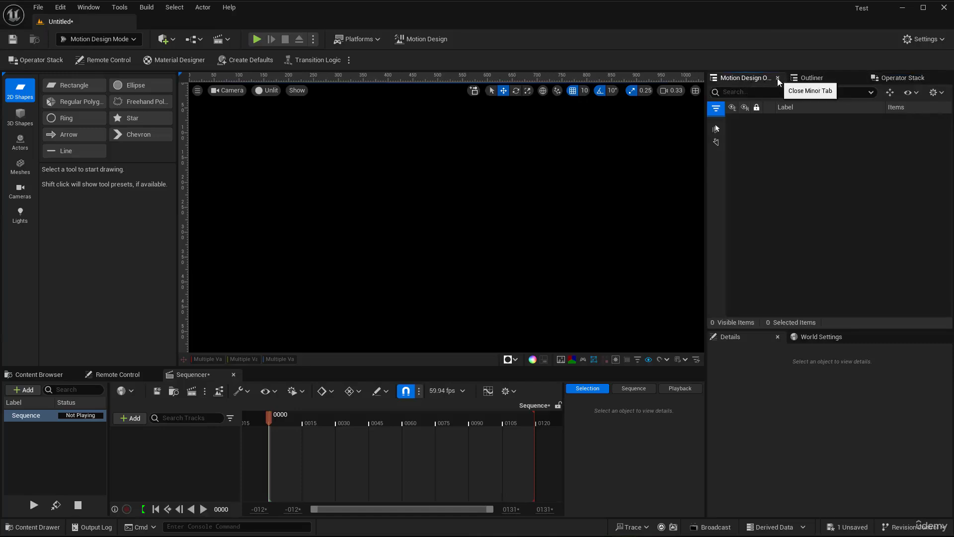
pyautogui.click(777, 79)
pyautogui.click(92, 8)
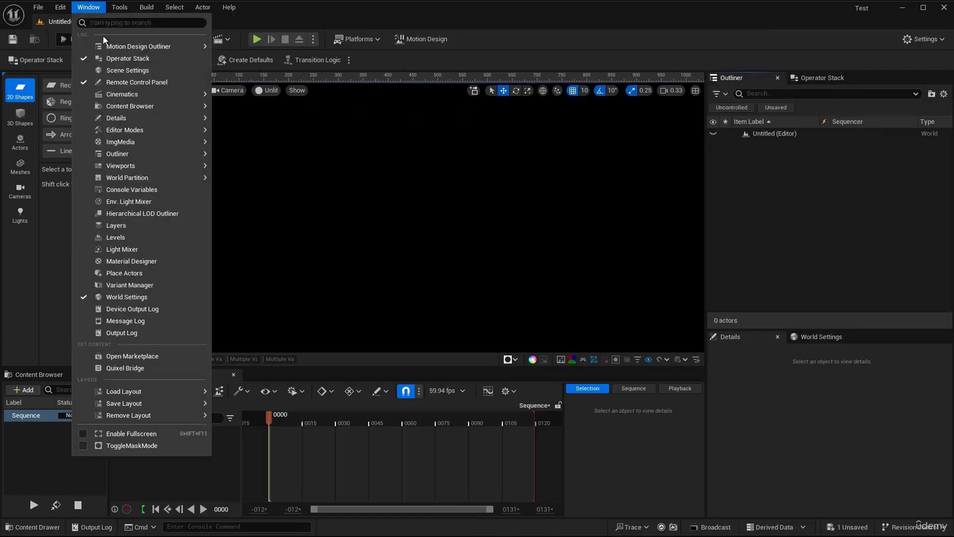
pyautogui.moveTo(186, 47)
pyautogui.click(284, 49)
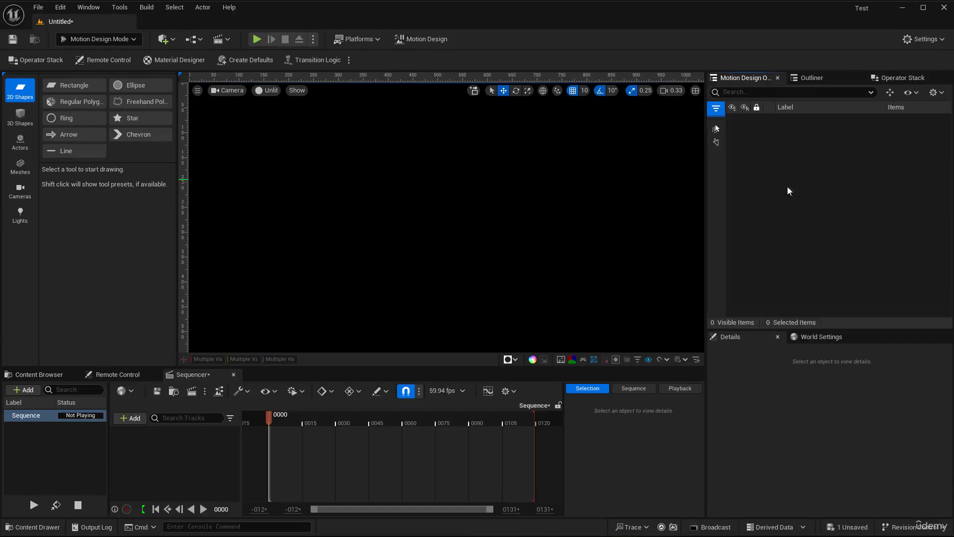
# Deactivate the Motion Design interface to check which editor windows are offered without it, and reactivate it
pyautogui.click(424, 39)
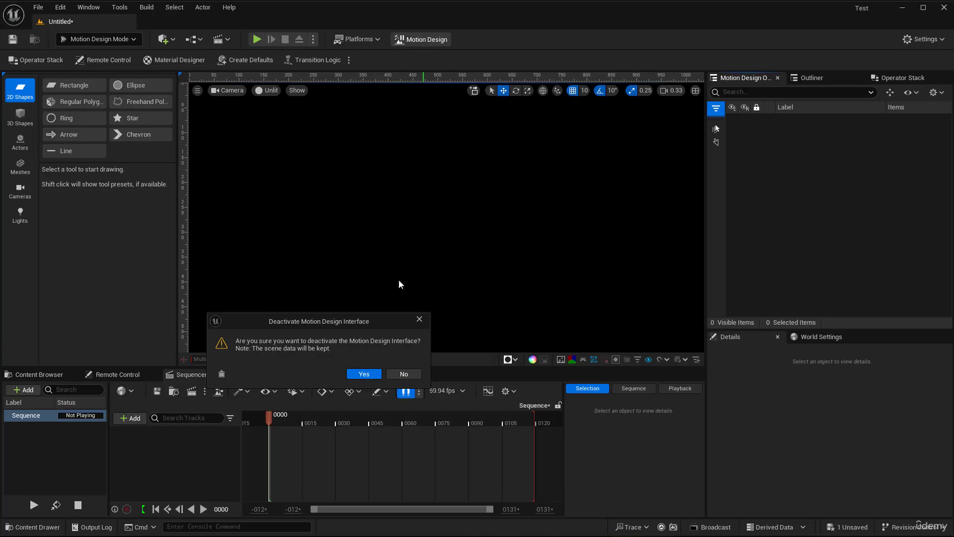
pyautogui.click(363, 374)
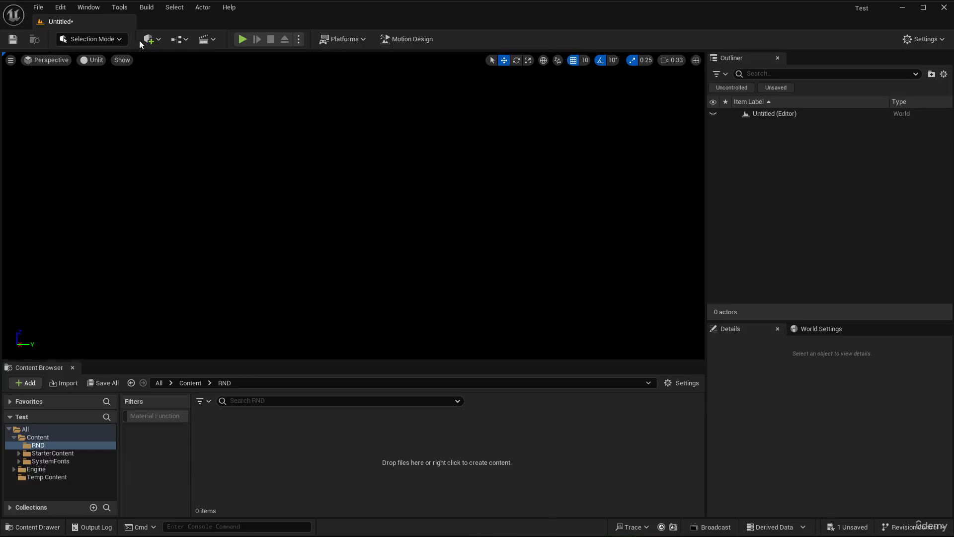
pyautogui.click(92, 11)
pyautogui.moveTo(95, 44)
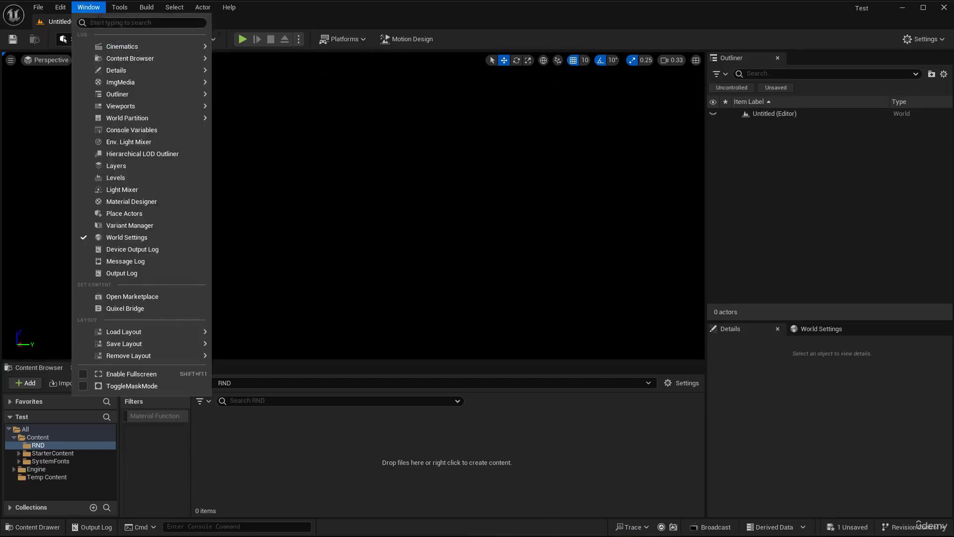
pyautogui.click(425, 26)
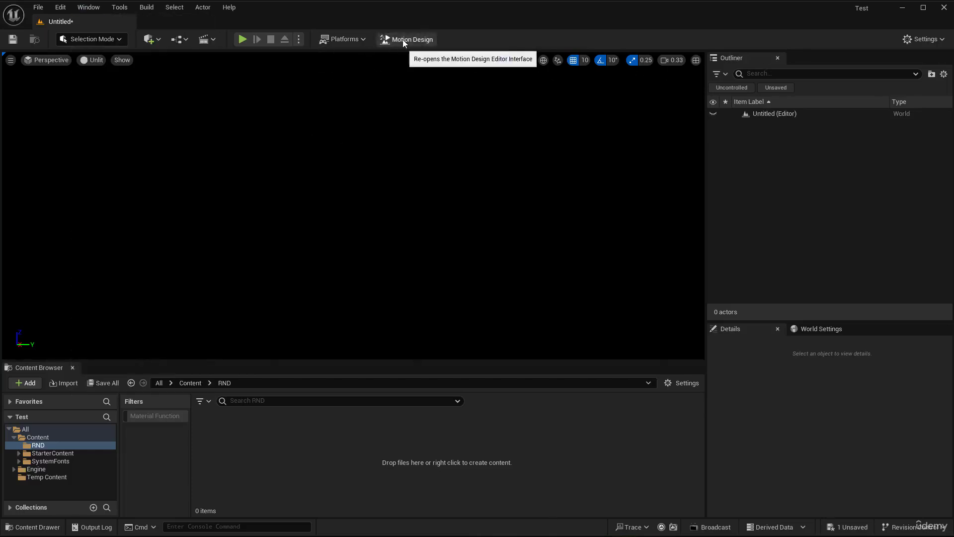
pyautogui.click(404, 41)
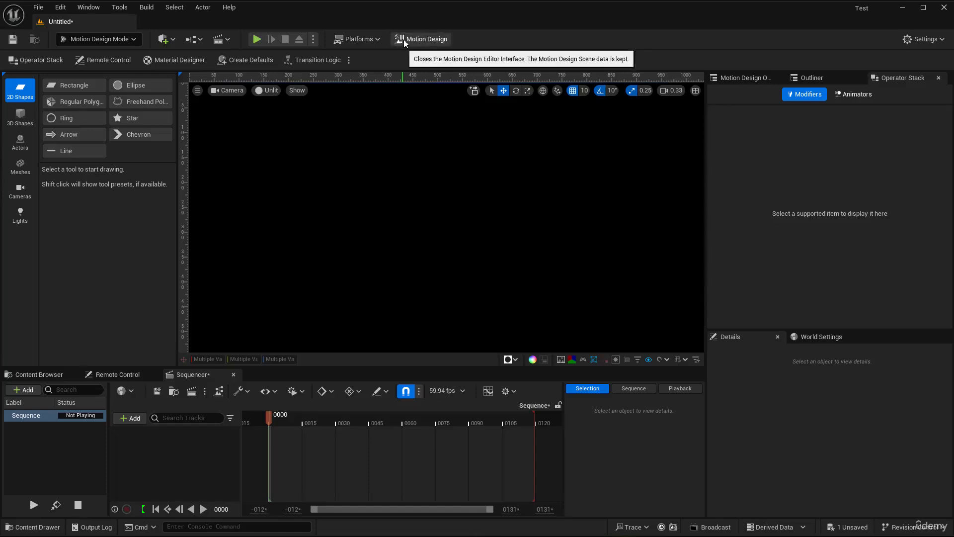
# Compare the available editor windows with the Motion Design interface active and deactivated, finishing with the interface reopened
pyautogui.click(88, 10)
pyautogui.moveTo(120, 46)
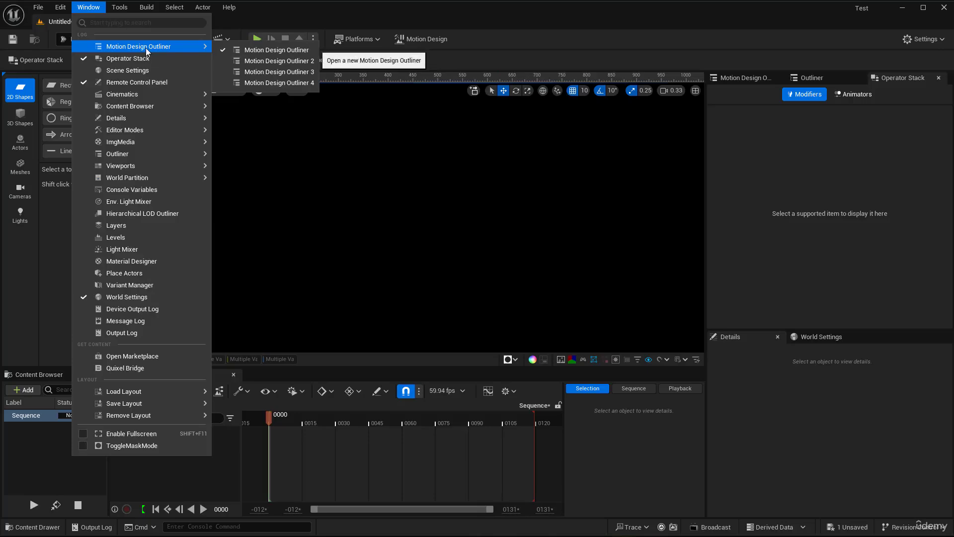
pyautogui.click(391, 59)
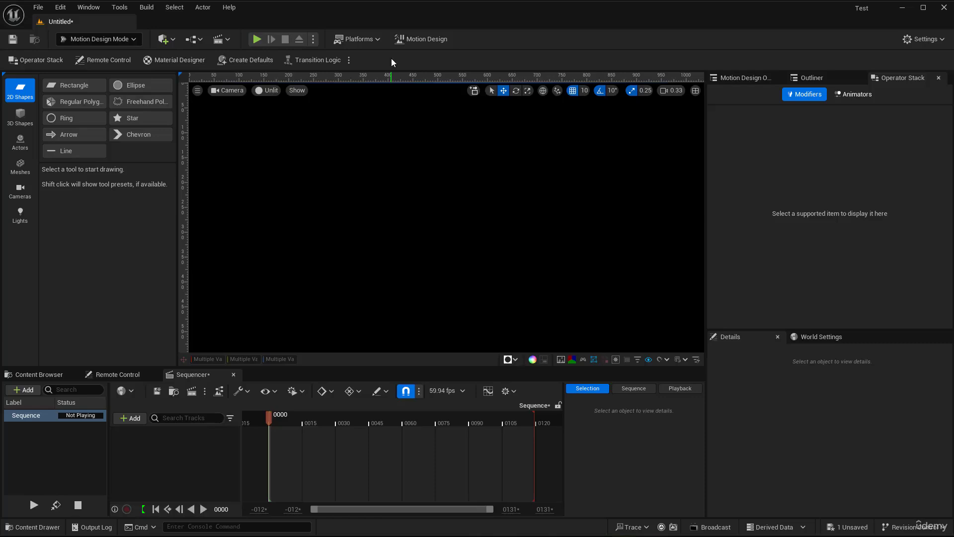
pyautogui.click(427, 39)
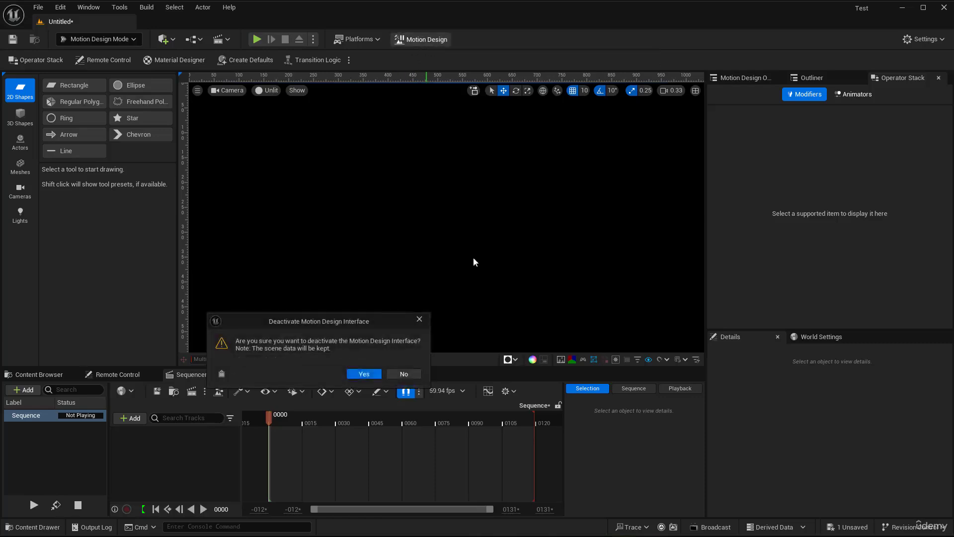
pyautogui.click(364, 373)
pyautogui.click(93, 11)
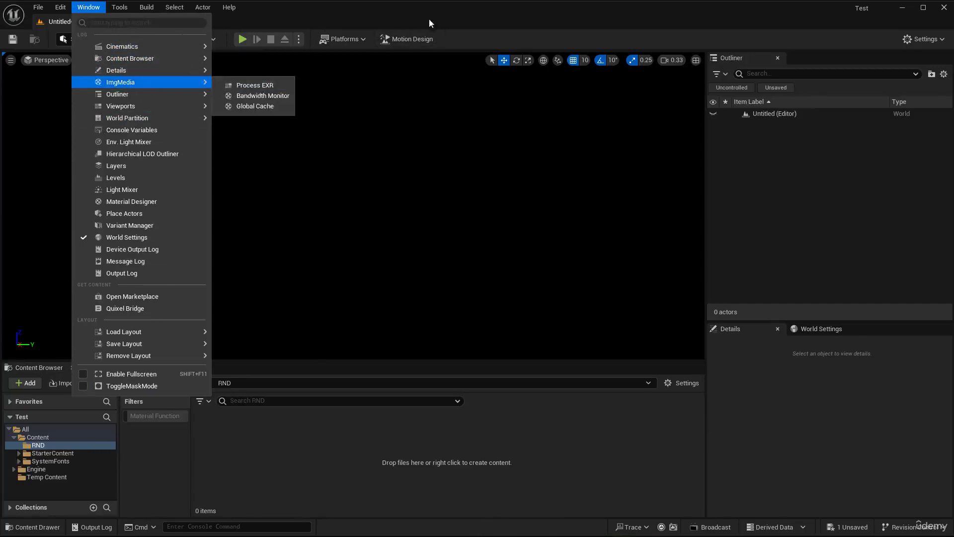
pyautogui.click(403, 39)
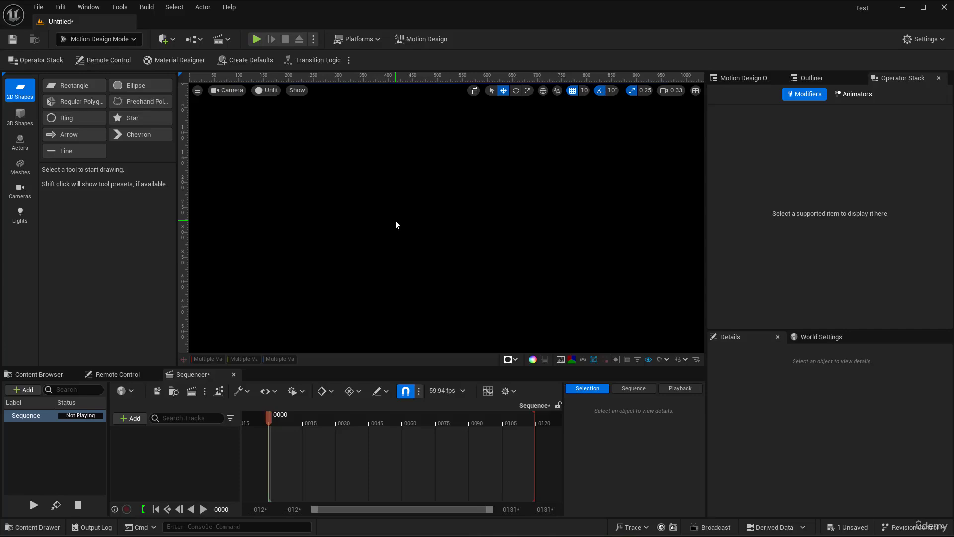
# Look through the 3D Shapes, Actors and Meshes tool categories and return to the 2D Shapes
pyautogui.click(20, 120)
pyautogui.click(20, 141)
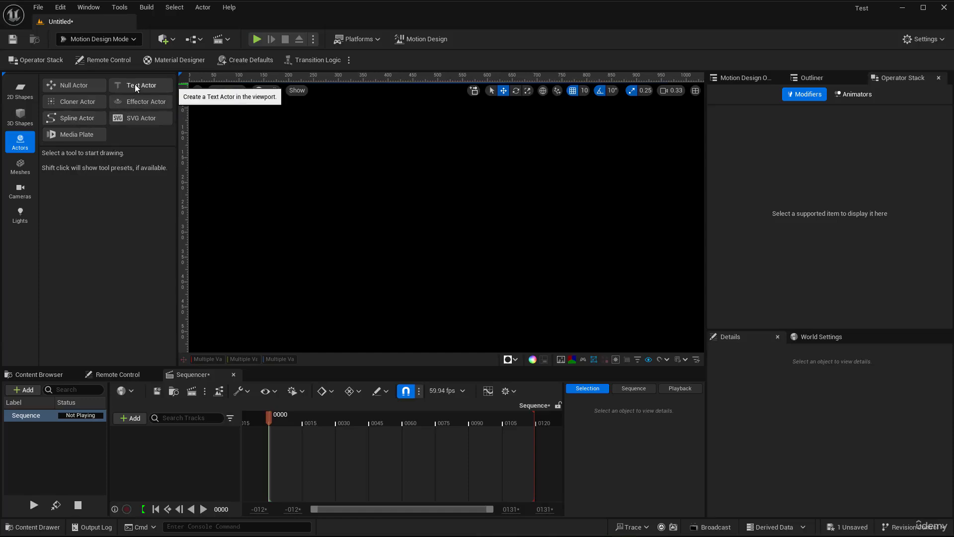
pyautogui.click(20, 170)
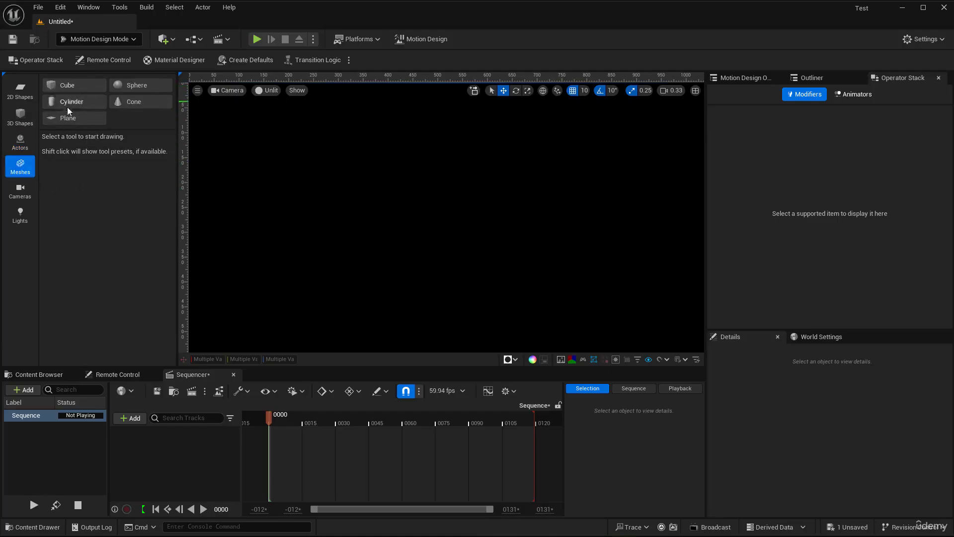
pyautogui.click(19, 118)
pyautogui.click(20, 91)
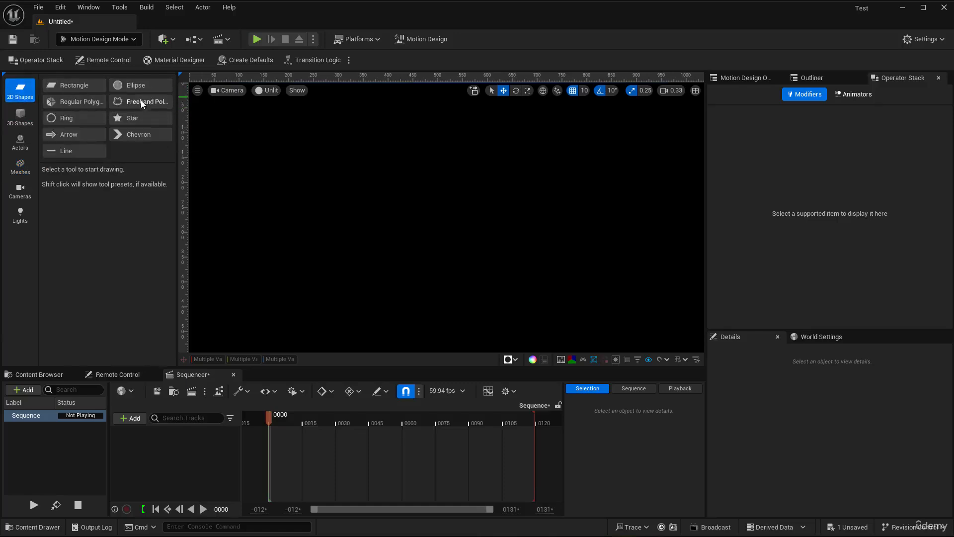
# Draw a 2D rectangle just below the viewport's centre and raise it vertically to about Z -13
pyautogui.click(73, 88)
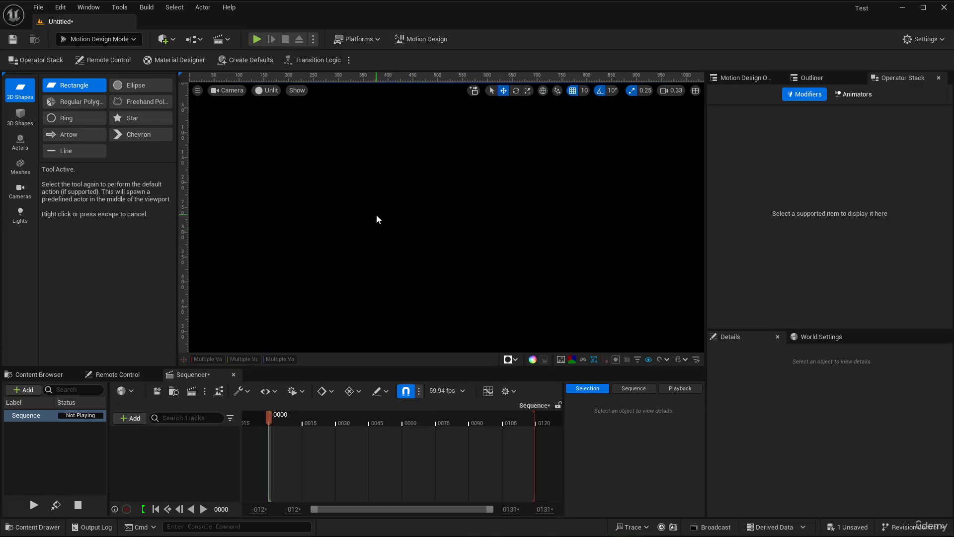
pyautogui.moveTo(377, 218); pyautogui.dragTo(490, 312)
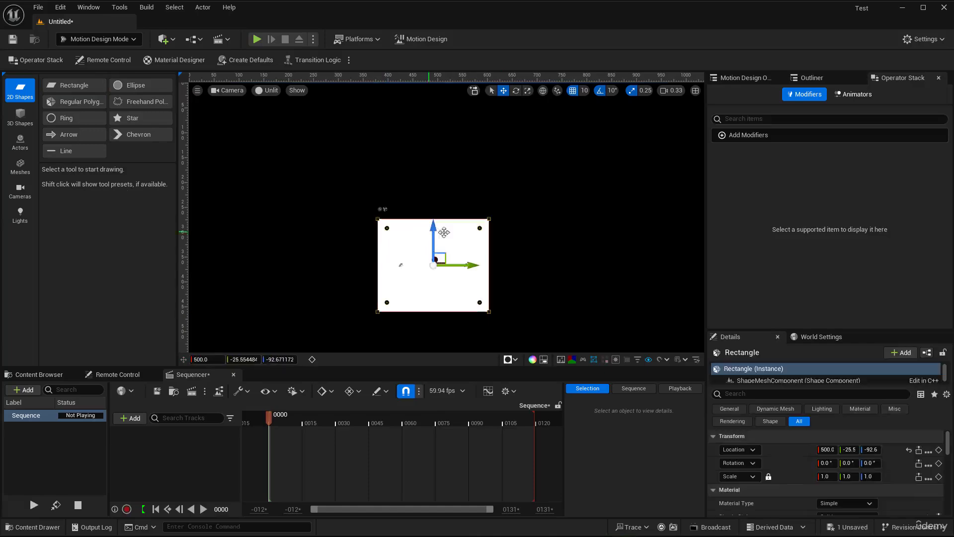
pyautogui.moveTo(432, 219); pyautogui.dragTo(432, 177)
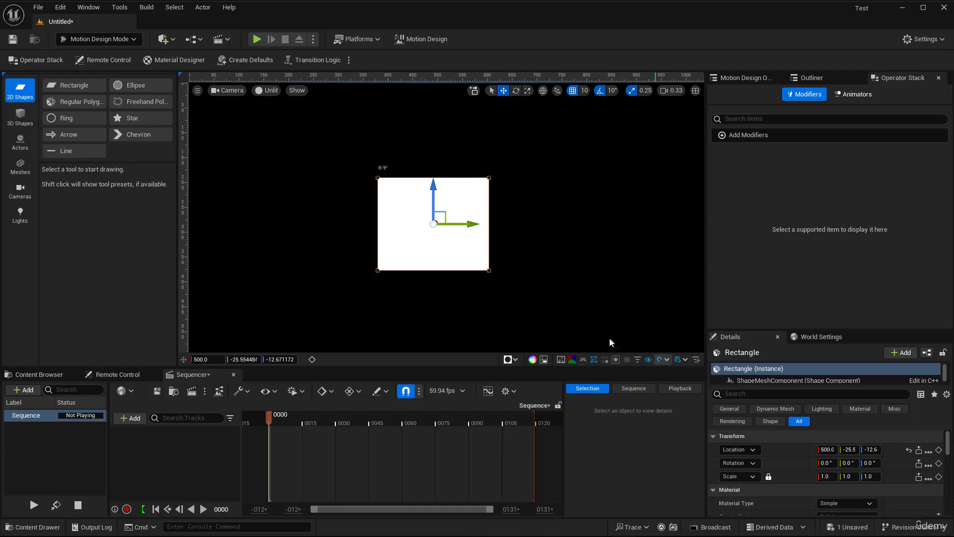
# Move the rectangle along its Y and Z axes to a location of about Y -204, Z 24
pyautogui.moveTo(472, 224); pyautogui.dragTo(354, 222)
pyautogui.moveTo(317, 186); pyautogui.dragTo(318, 167)
pyautogui.moveTo(352, 204); pyautogui.dragTo(458, 204)
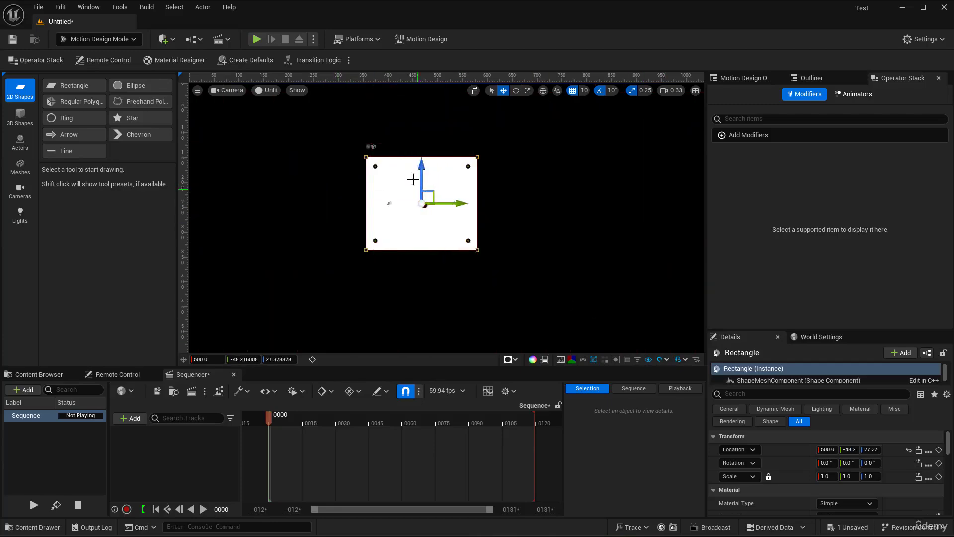
pyautogui.moveTo(420, 163); pyautogui.dragTo(421, 206)
pyautogui.moveTo(449, 245); pyautogui.dragTo(369, 245)
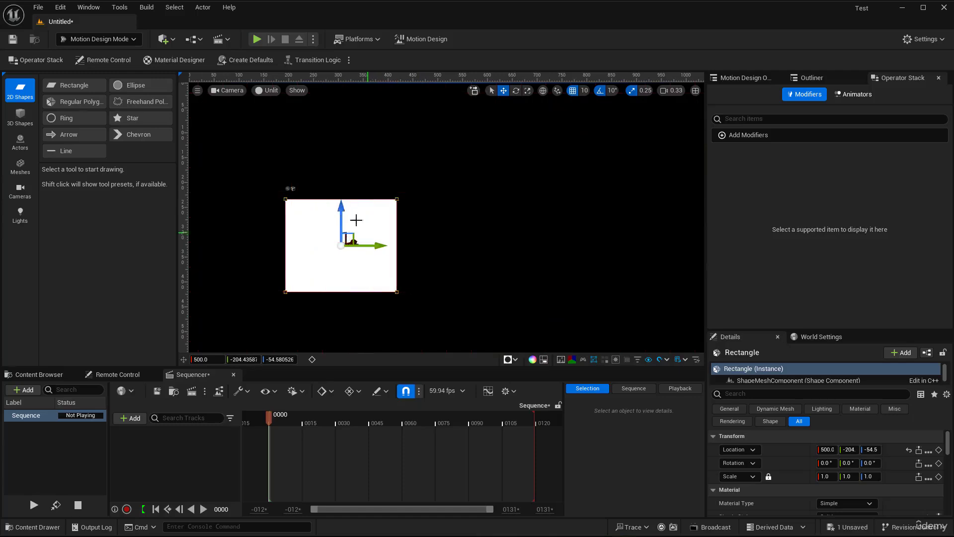
pyautogui.moveTo(341, 212); pyautogui.dragTo(340, 189)
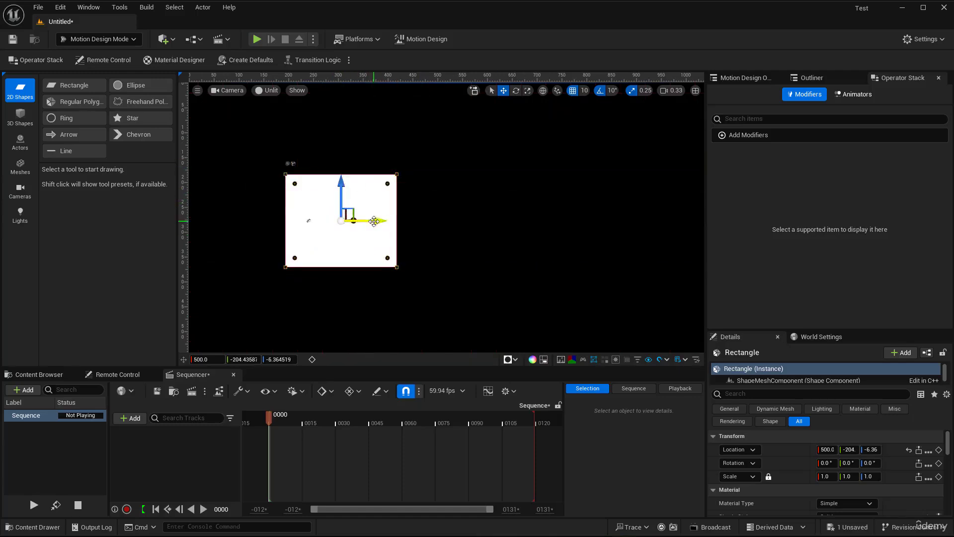
pyautogui.moveTo(375, 219); pyautogui.dragTo(405, 219)
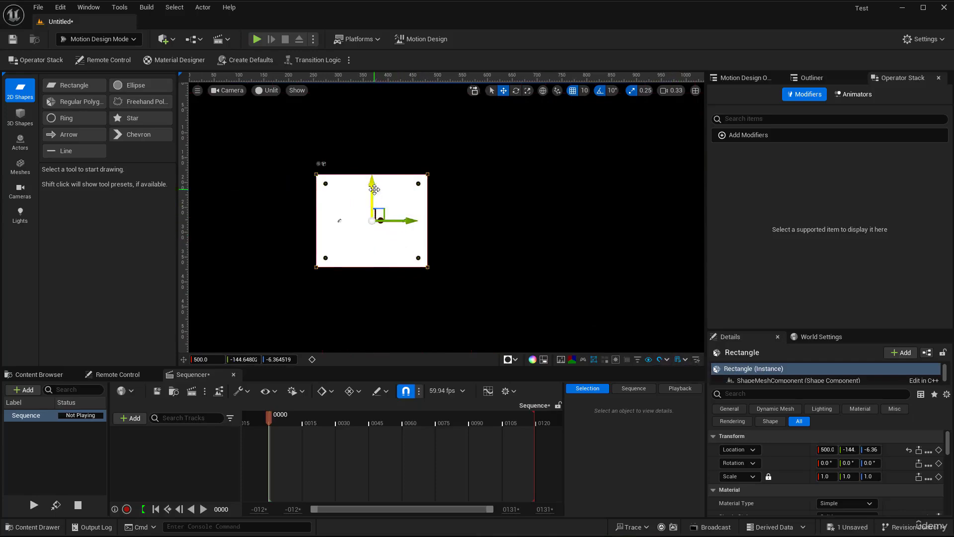
pyautogui.moveTo(403, 216); pyautogui.dragTo(371, 200)
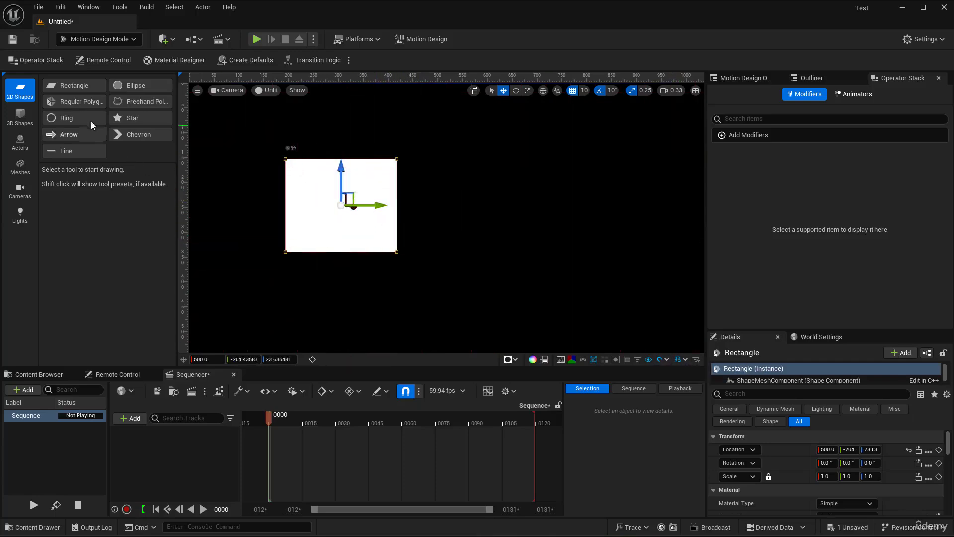
# Draw a 2D ring beside the rectangle on its positive Y side, at a location of about Y 164, Z 1
pyautogui.click(66, 118)
pyautogui.moveTo(492, 178); pyautogui.dragTo(522, 220)
pyautogui.moveTo(574, 255); pyautogui.dragTo(540, 256)
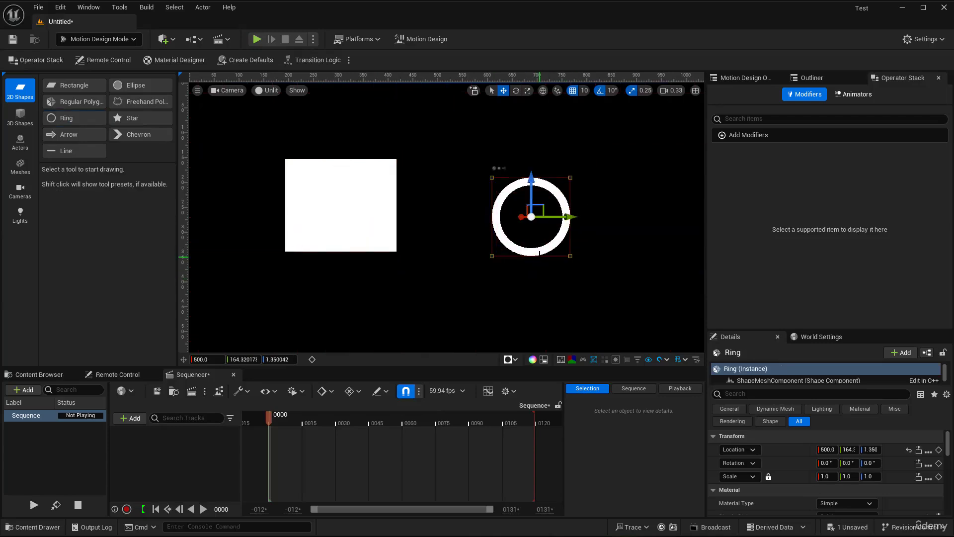
# Draw a nearly horizontal 2D line beneath the rectangle and a small 2D arrow at about Y -13, Z 145 between the rectangle and the ring
pyautogui.click(65, 150)
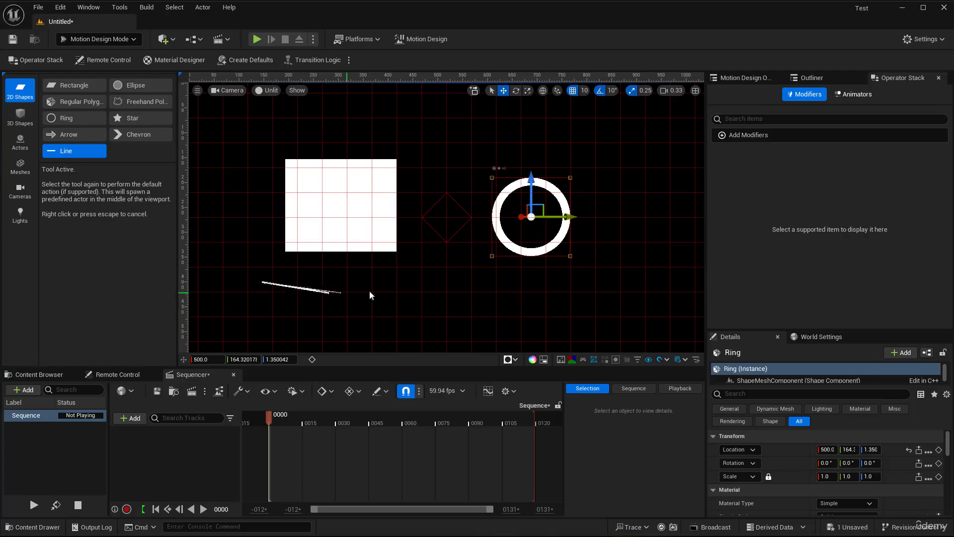
pyautogui.moveTo(369, 293); pyautogui.dragTo(449, 283)
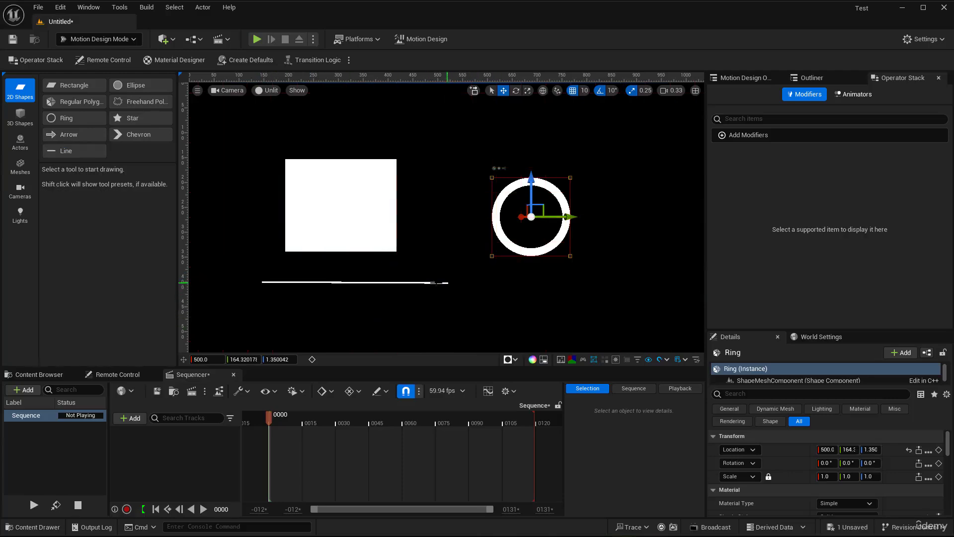
pyautogui.click(56, 133)
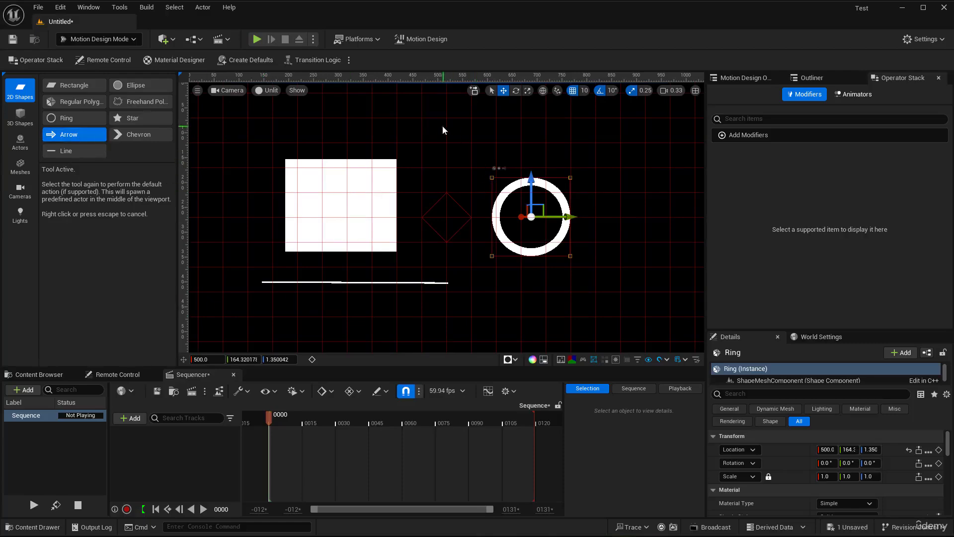
pyautogui.moveTo(437, 136); pyautogui.dragTo(440, 111)
pyautogui.click(462, 292)
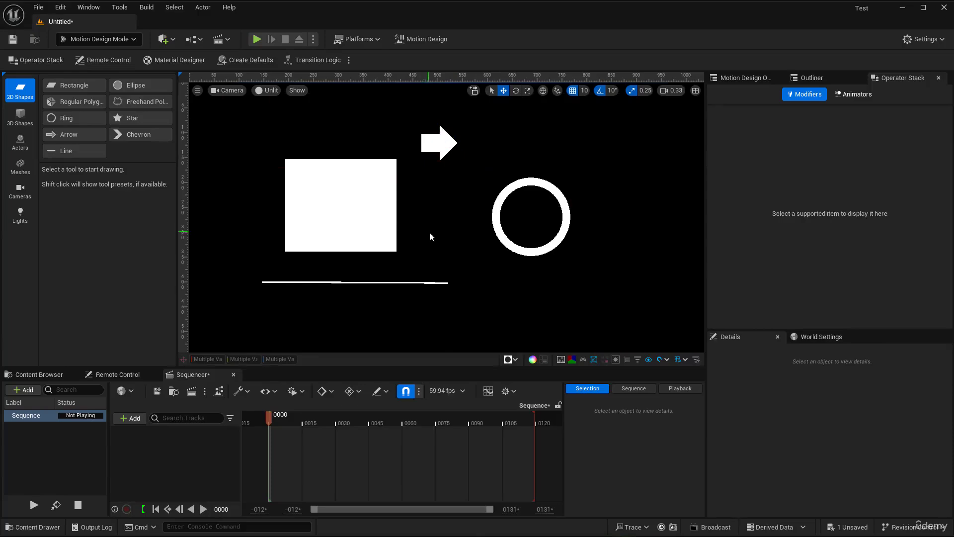
# Check the drawn arrow by selecting it, then clear the selection and view the flat shapes from an angle
pyautogui.click(512, 245)
pyautogui.click(443, 149)
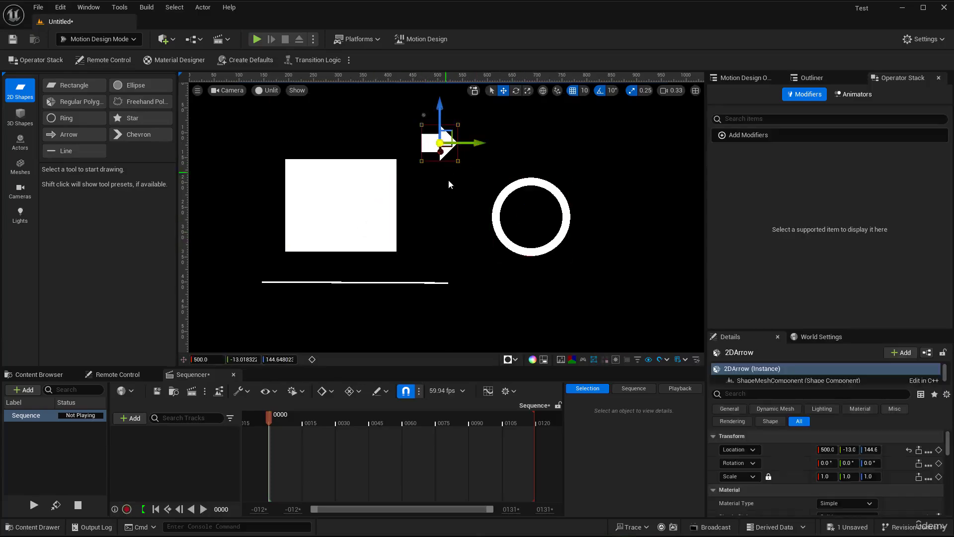
pyautogui.click(430, 254)
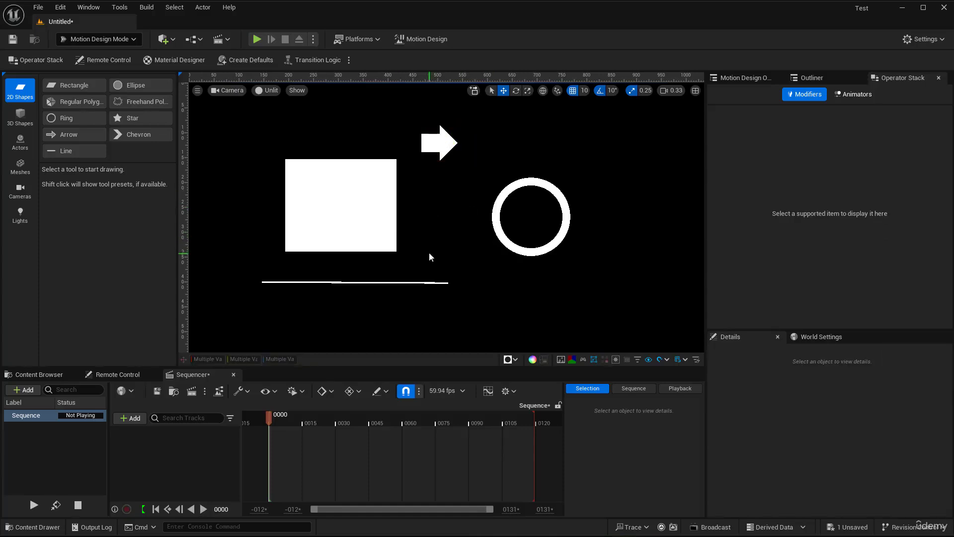
pyautogui.moveTo(450, 253); pyautogui.dragTo(478, 222, button='middle')
pyautogui.moveTo(479, 222)
pyautogui.keyDown('alt'); pyautogui.mouseDown()
pyautogui.moveTo(388, 226)
pyautogui.moveTo(419, 232)
pyautogui.moveTo(307, 228)
pyautogui.moveTo(464, 226)
pyautogui.moveTo(449, 238)
pyautogui.moveTo(458, 239)
pyautogui.mouseUp(); pyautogui.keyUp('alt')
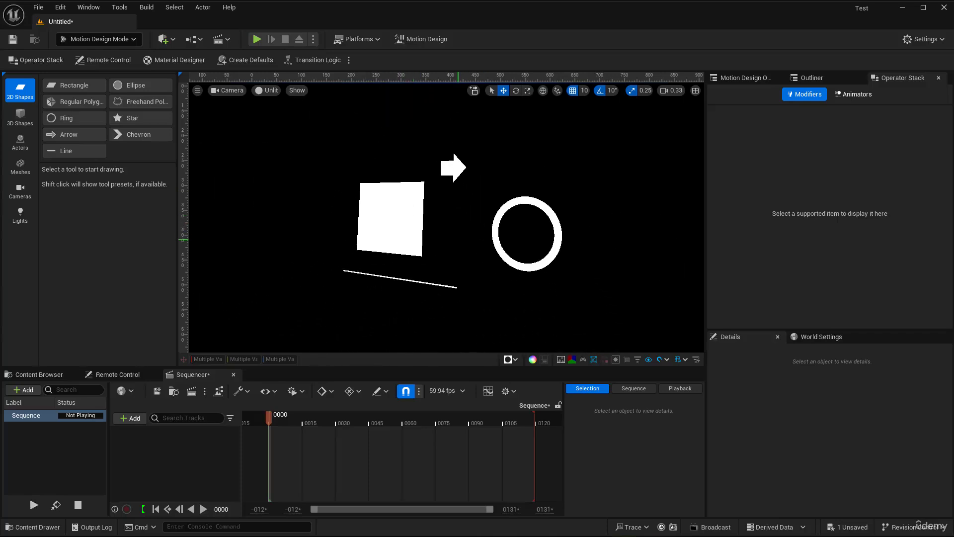
# Spawn the default scene actors: Default Scene Root, Directional Light, Sky Light, Post Process Volume and Cine Camera
pyautogui.click(252, 60)
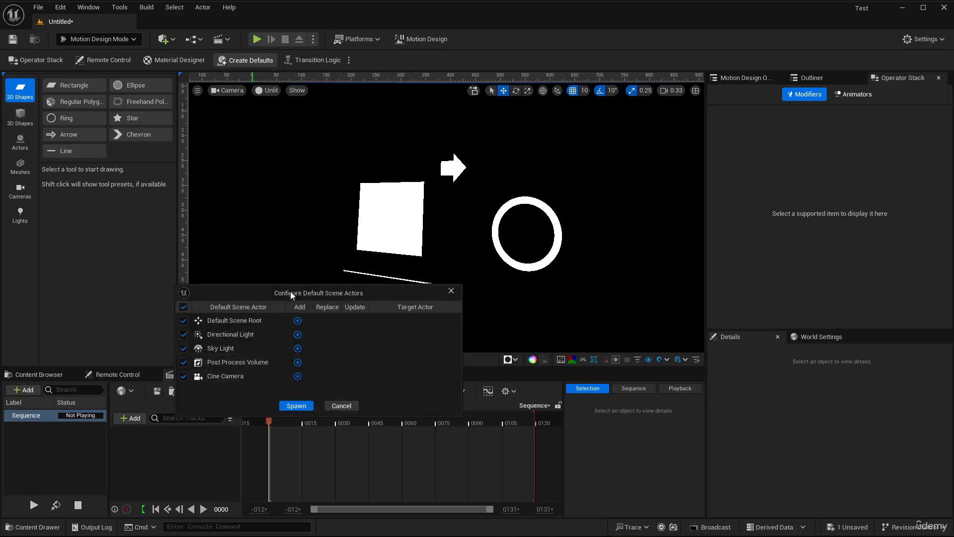
pyautogui.moveTo(290, 293); pyautogui.dragTo(362, 170)
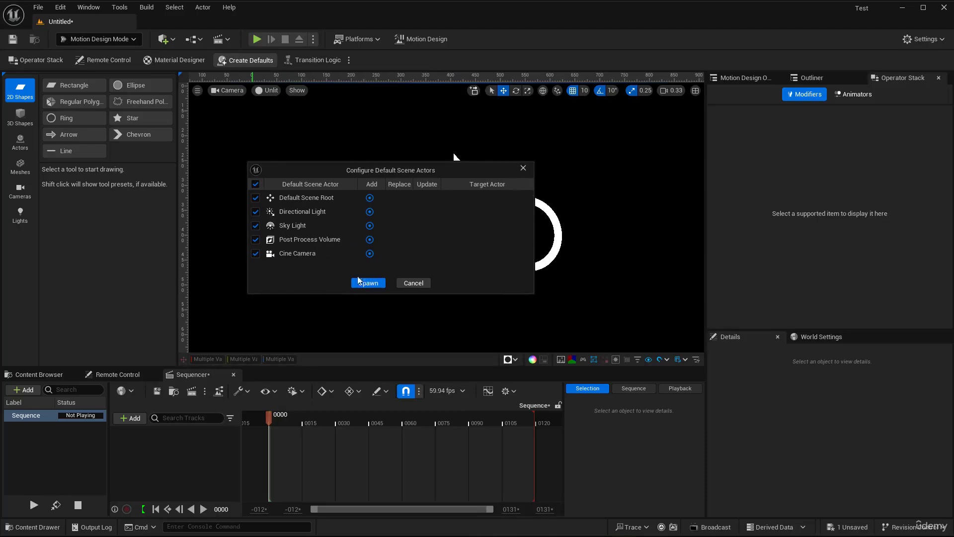
pyautogui.click(369, 284)
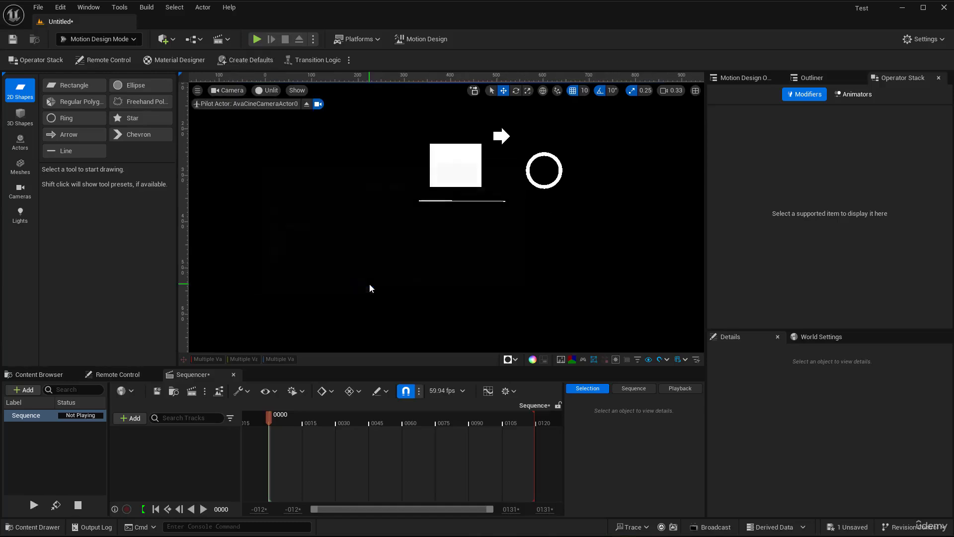
# Look through the Default Scene actors in the Outliner, selecting SkyLight0, DirectionalLight0 and finally AvaCineCameraActor0
pyautogui.click(807, 78)
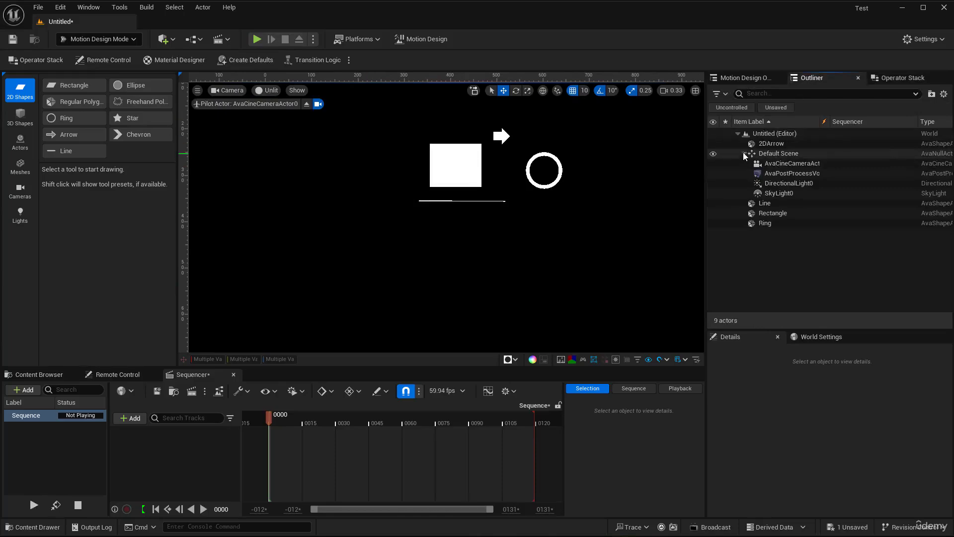
pyautogui.click(776, 193)
pyautogui.click(779, 183)
pyautogui.click(778, 164)
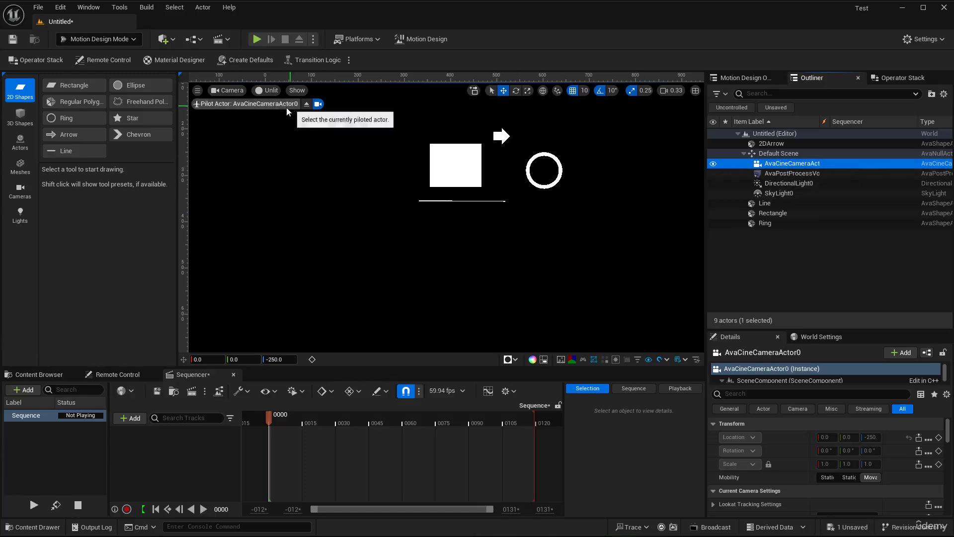
# Pan and zoom the view while piloting AvaCineCameraActor0 to examine how the shapes are framed
pyautogui.moveTo(410, 195); pyautogui.dragTo(392, 205, button='middle')
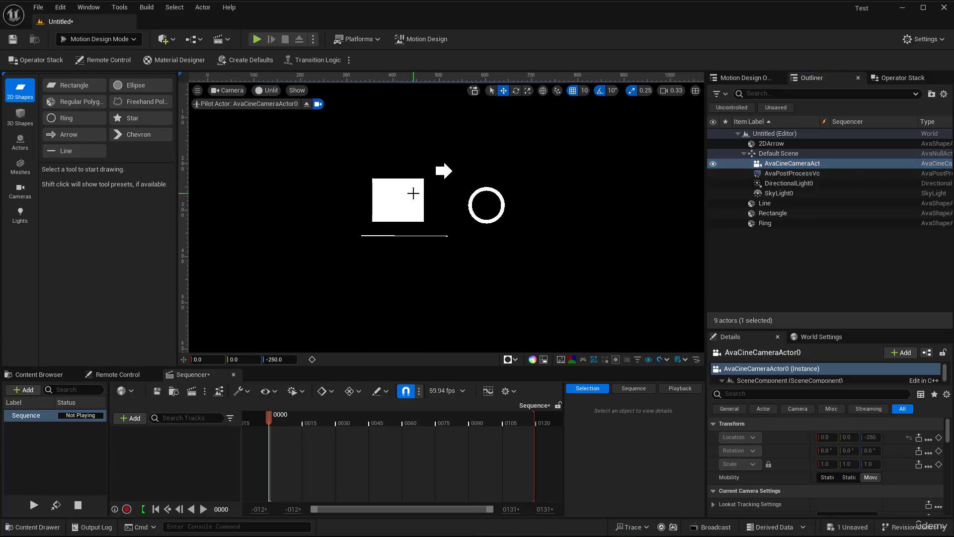
pyautogui.scroll(4, 413, 194)
pyautogui.scroll(-3, 413, 194)
pyautogui.moveTo(448, 217); pyautogui.dragTo(437, 212, button='middle')
pyautogui.scroll(2, 443, 214)
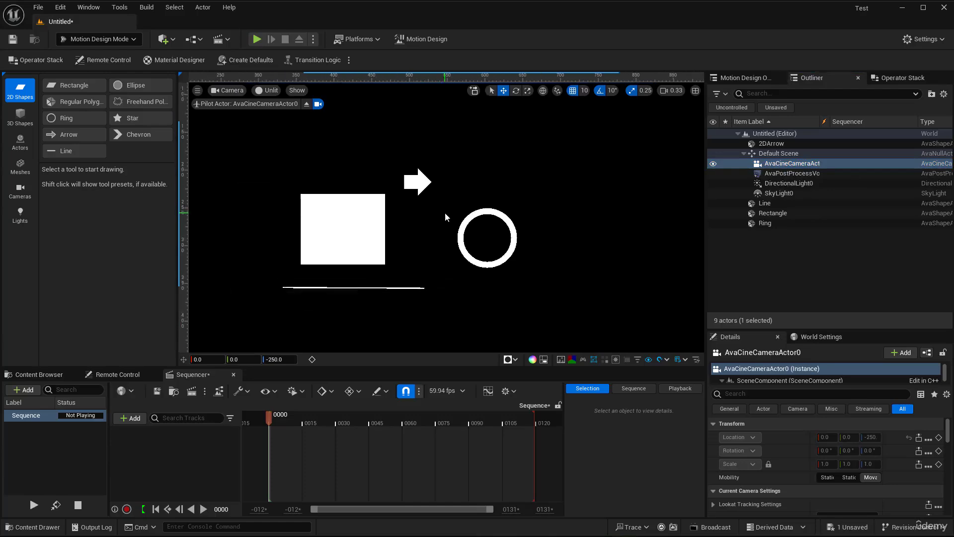
pyautogui.scroll(-2, 445, 215)
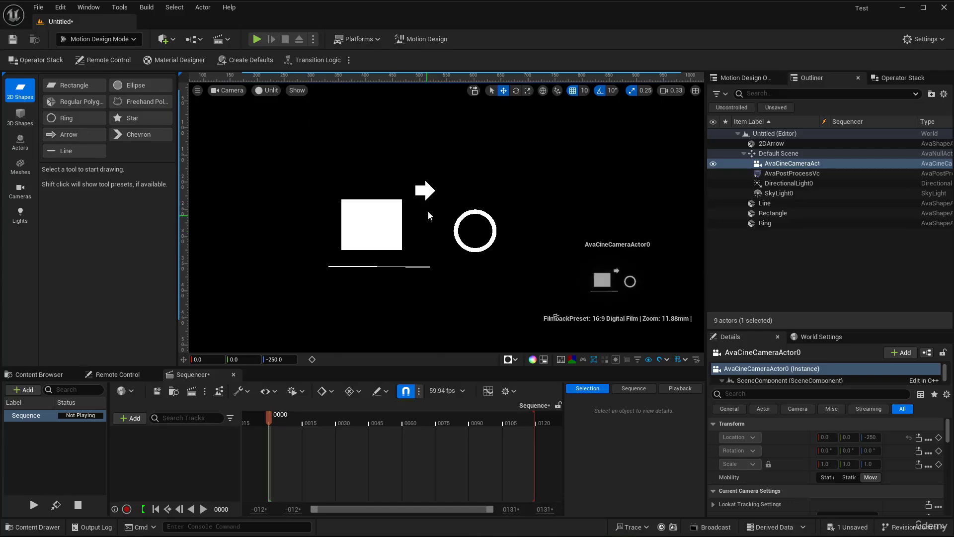
# Rotate the view away from the piloted camera and return the viewport to AvaCineCameraActor0
pyautogui.moveTo(426, 219)
pyautogui.mouseDown(button='right')
pyautogui.moveTo(444, 223)
pyautogui.moveTo(359, 224)
pyautogui.moveTo(400, 224)
pyautogui.mouseUp(button='right')
pyautogui.click(227, 91)
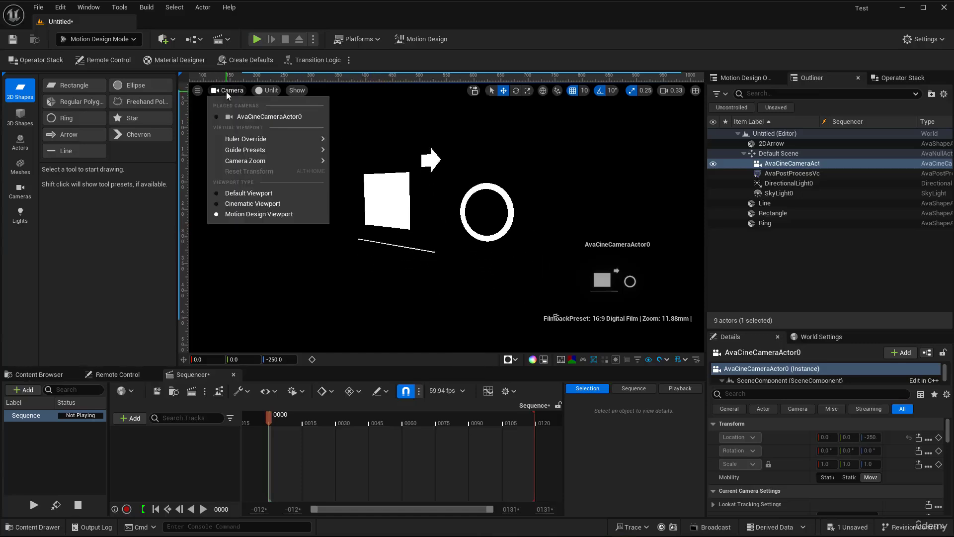
pyautogui.click(271, 116)
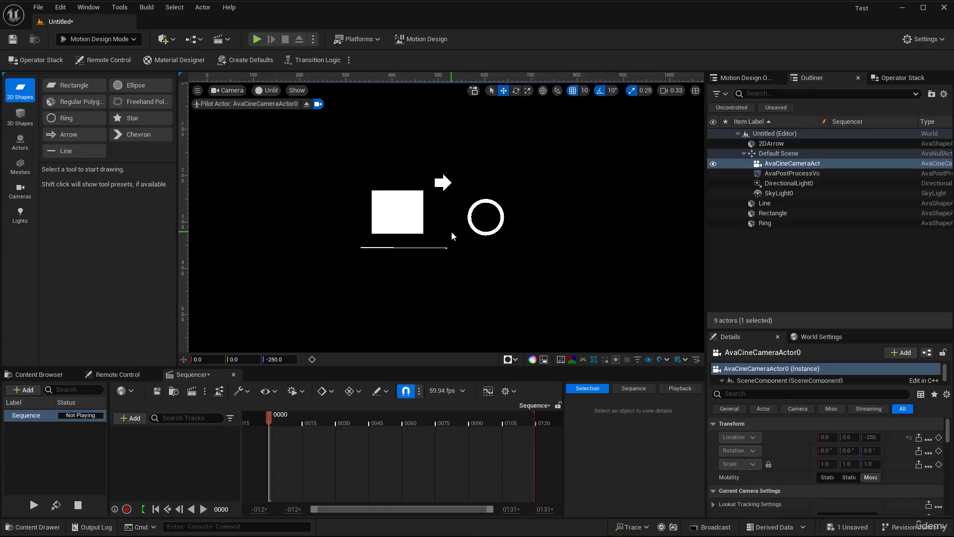
pyautogui.scroll(5, 451, 231)
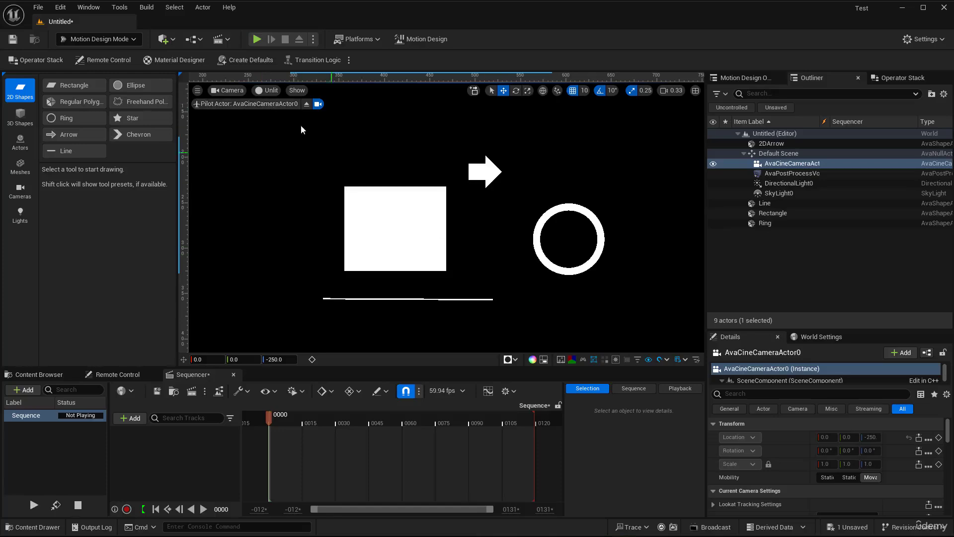
# Show the actors in the Motion Design Outliner, then unlock AvaCineCameraActor0 and lock it again
pyautogui.click(746, 78)
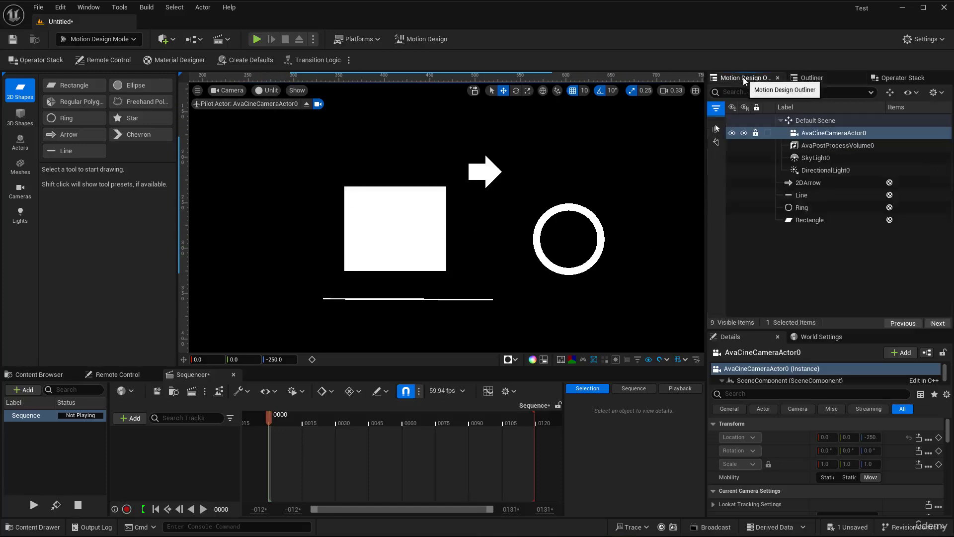
pyautogui.click(756, 134)
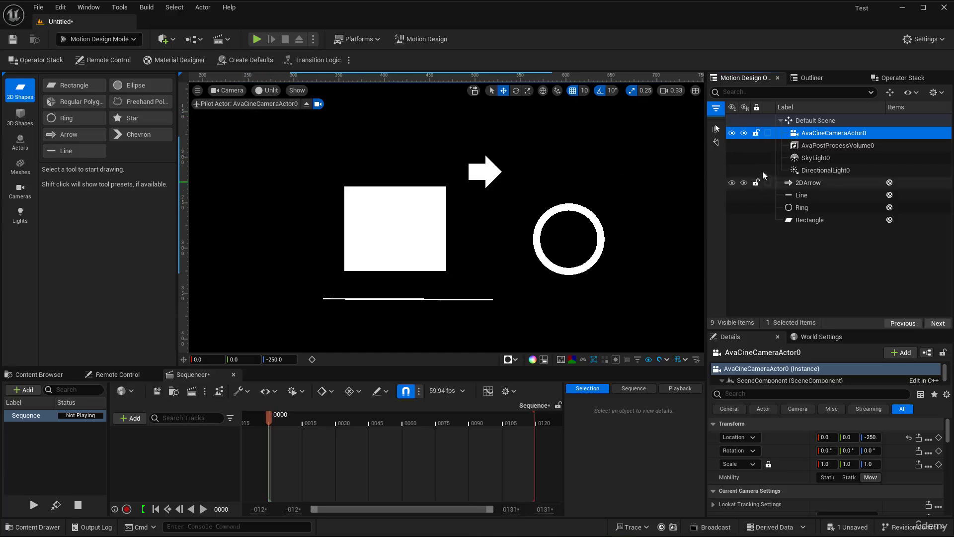
pyautogui.click(756, 133)
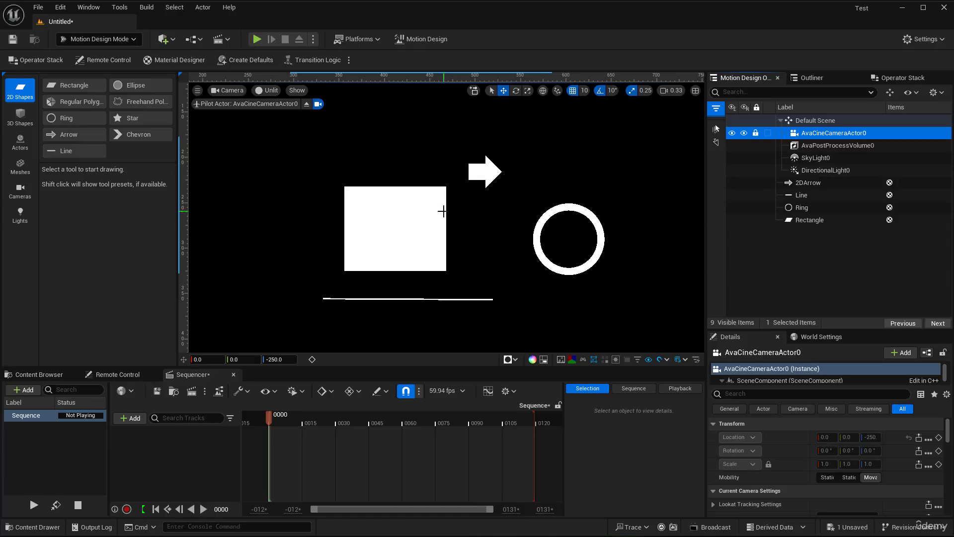
# Switch the viewport from unlit to Lit view mode, inspect the shaded shapes and clear the selection
pyautogui.moveTo(441, 211); pyautogui.dragTo(427, 211, button='middle')
pyautogui.click(272, 92)
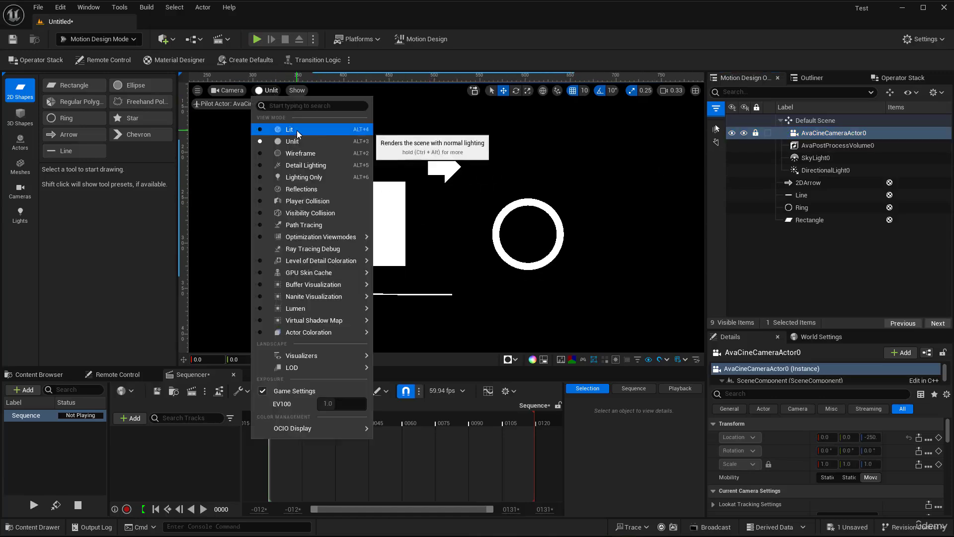
pyautogui.click(297, 130)
pyautogui.scroll(3, 392, 261)
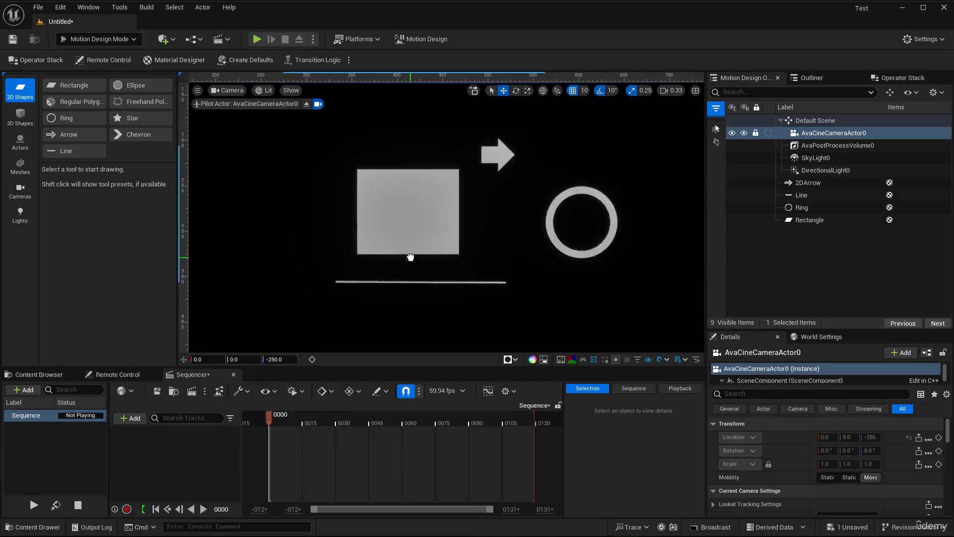
pyautogui.scroll(2, 420, 249)
pyautogui.scroll(-4, 438, 235)
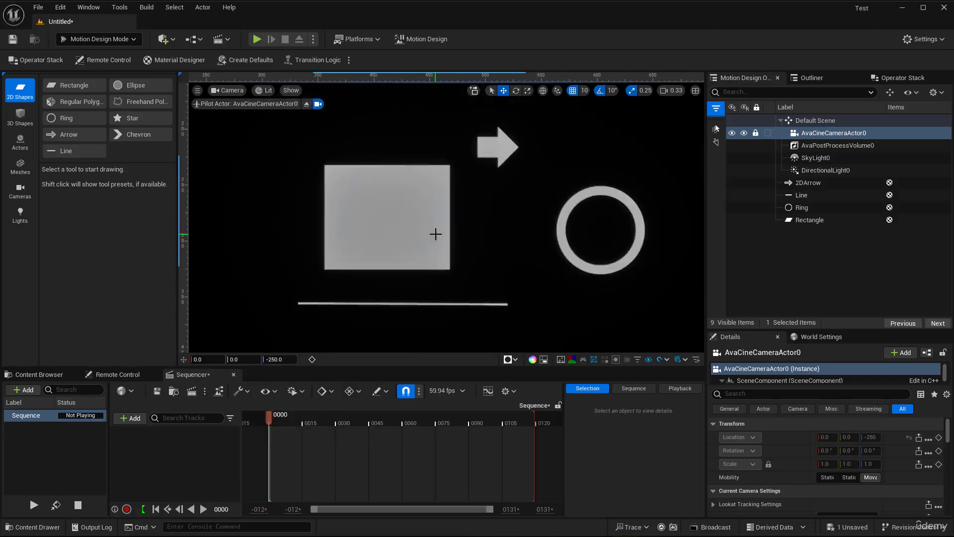
pyautogui.click(652, 298)
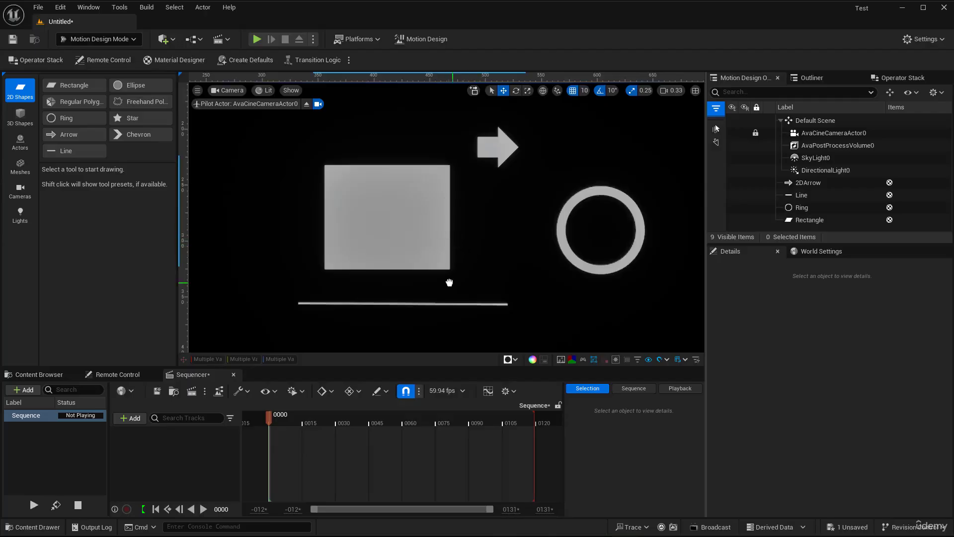
pyautogui.moveTo(450, 282); pyautogui.dragTo(410, 258, button='middle')
pyautogui.scroll(-3, 411, 258)
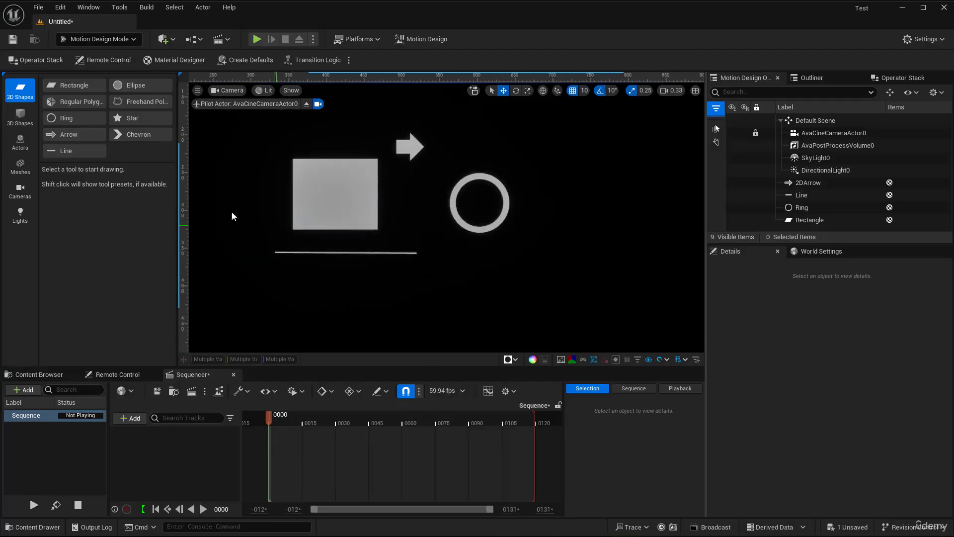
# Place a Text Actor below the shapes at about Y -34, Z -145
pyautogui.click(19, 116)
pyautogui.click(20, 141)
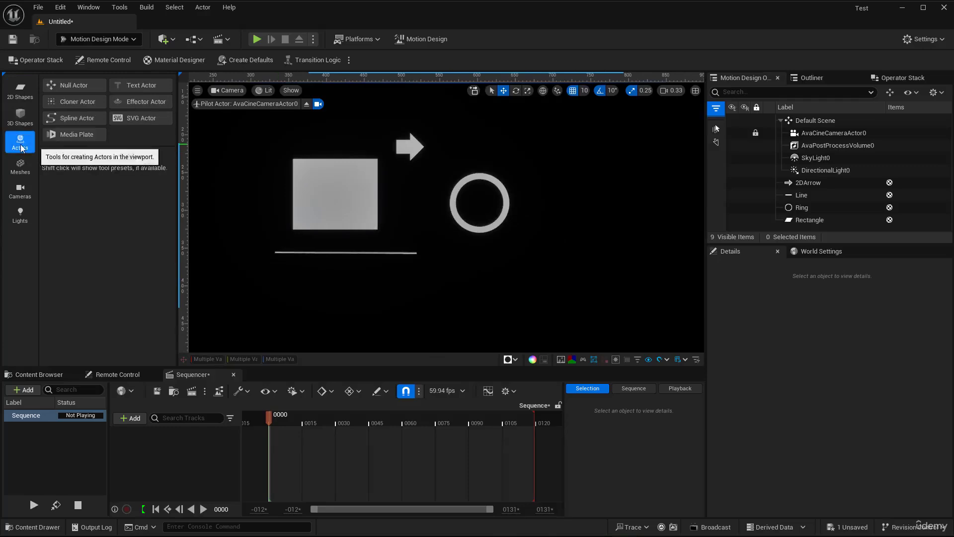
pyautogui.click(122, 85)
pyautogui.click(388, 317)
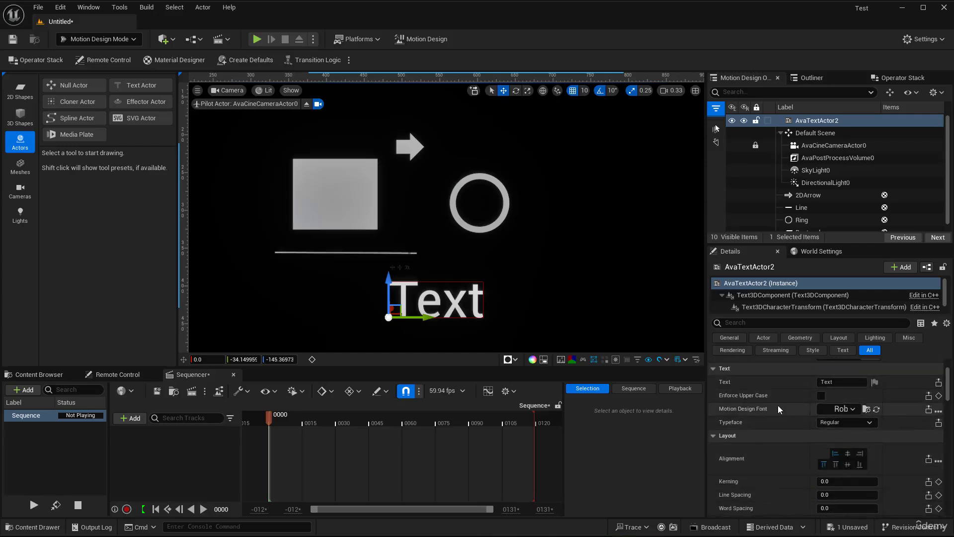
# Set the actor's text to "Unreal Engine" and move it along the Y axis to about -160
pyautogui.click(841, 397)
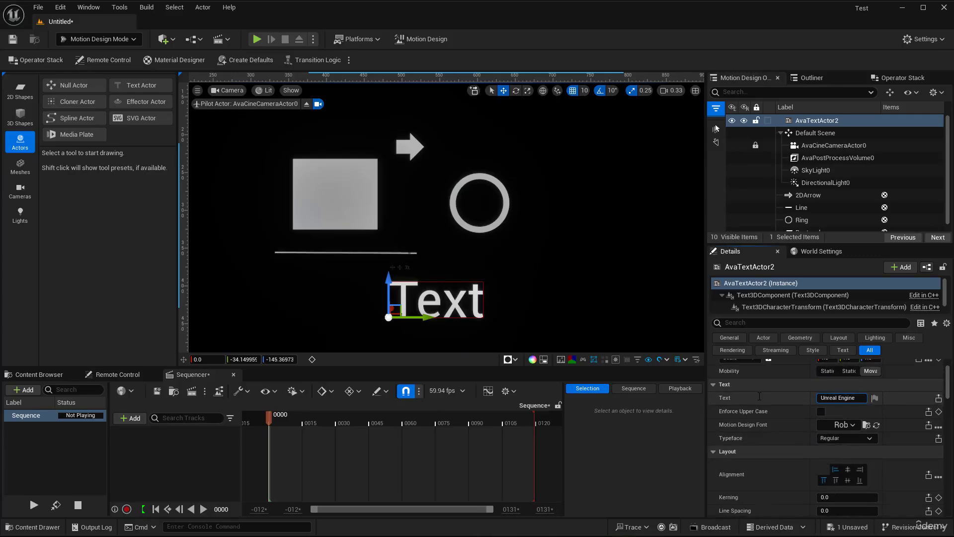
pyautogui.press('Return')
pyautogui.moveTo(423, 316); pyautogui.dragTo(324, 316)
pyautogui.click(518, 253)
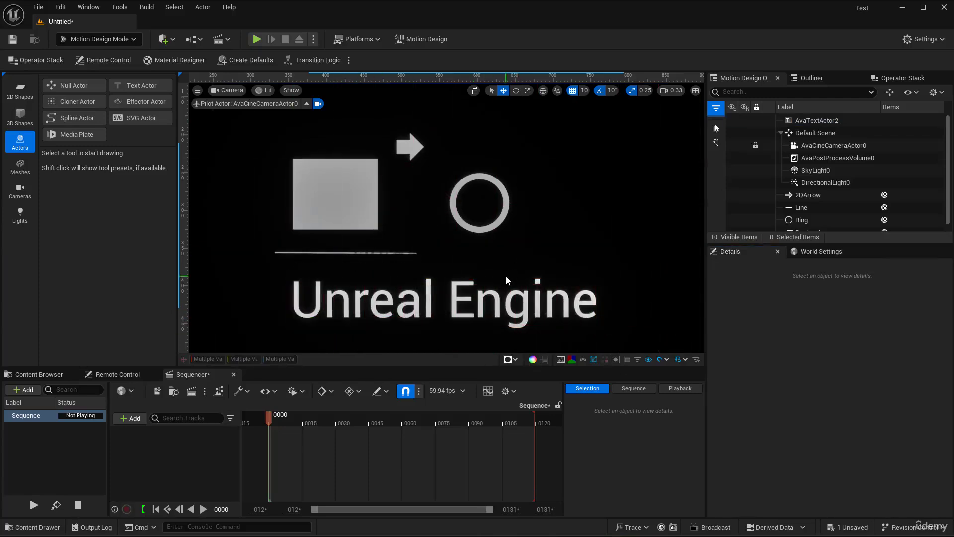
# Increase the geometry Extrude value of the Unreal Engine text to about 1.46
pyautogui.click(456, 297)
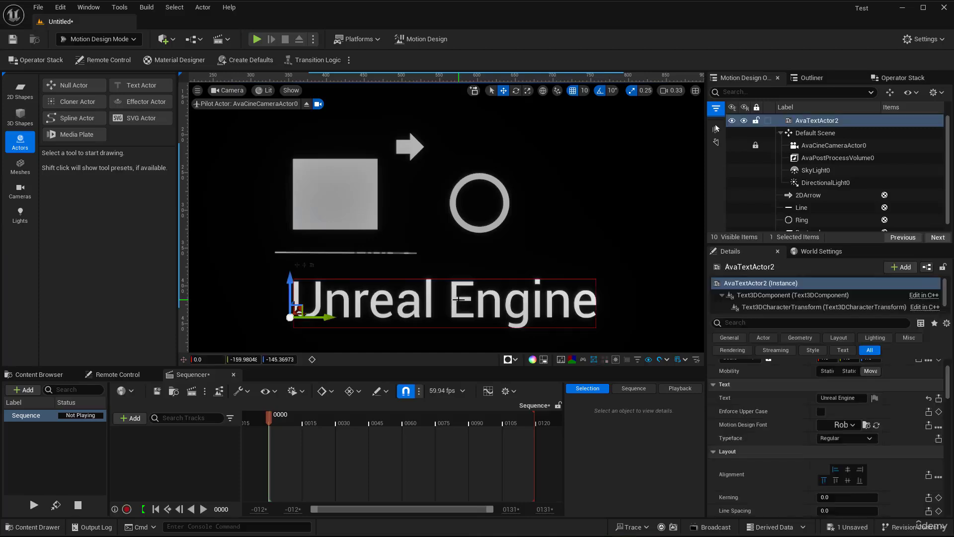
pyautogui.scroll(-6, 778, 420)
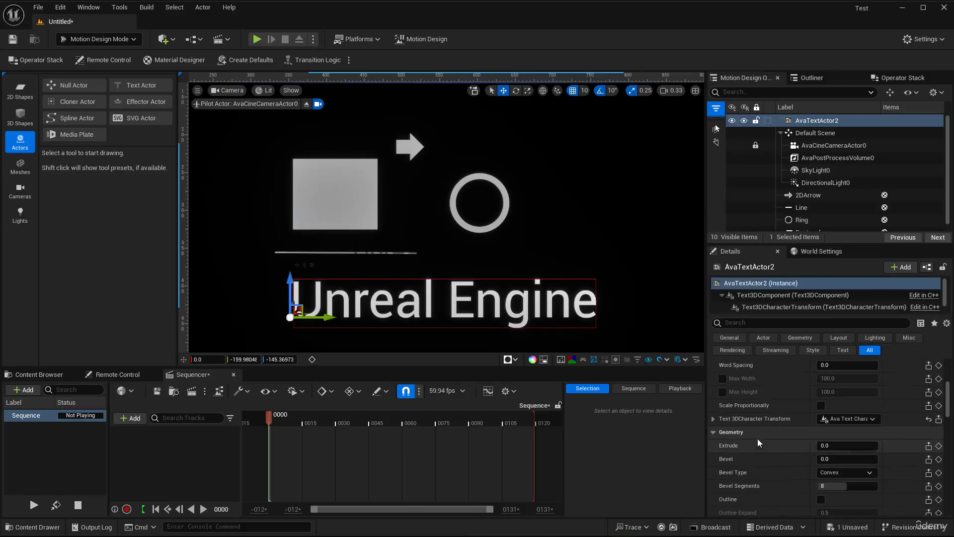
pyautogui.moveTo(832, 448); pyautogui.dragTo(840, 449)
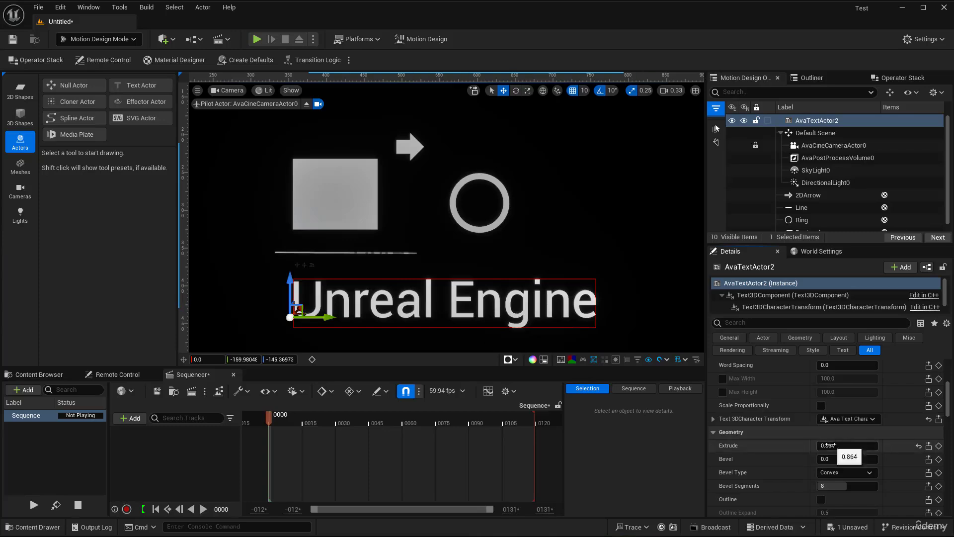
pyautogui.moveTo(834, 446); pyautogui.dragTo(855, 446)
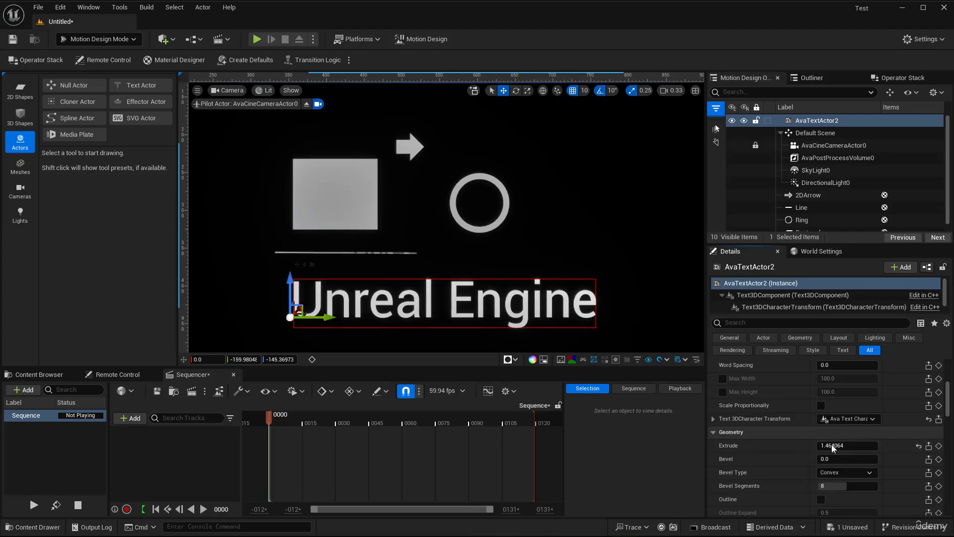
# Stop piloting the cine camera and increase the geometry Extrude value of the Unreal Engine text to about 15.31
pyautogui.moveTo(833, 446); pyautogui.dragTo(860, 447)
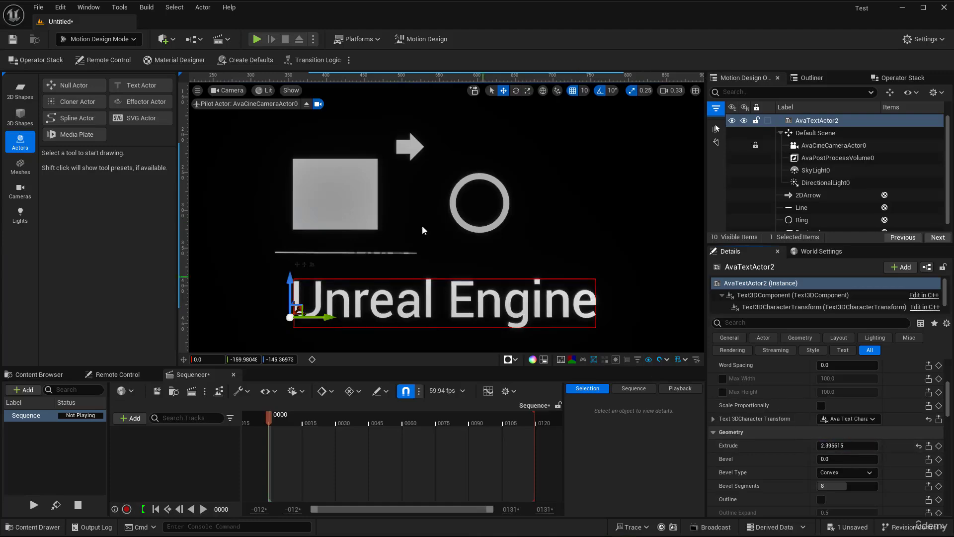
pyautogui.click(306, 104)
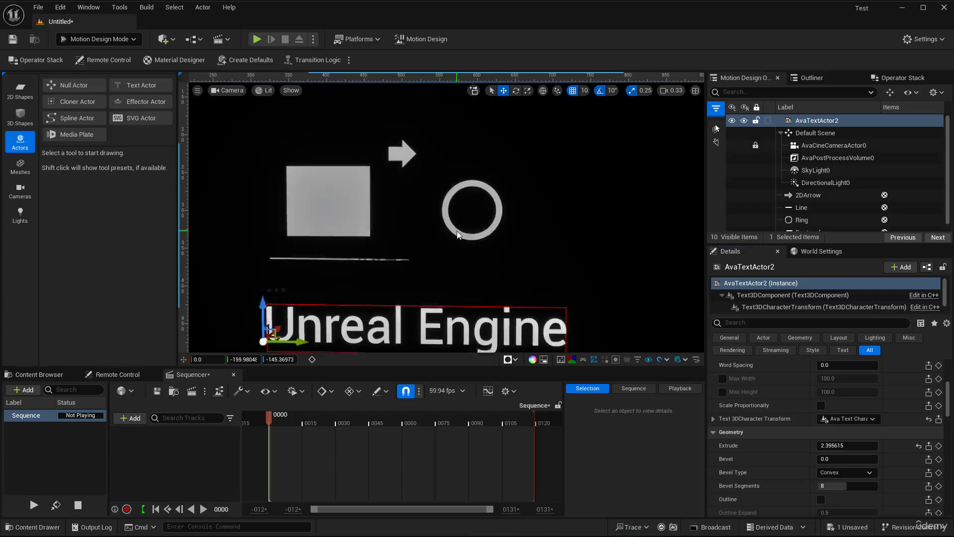
pyautogui.moveTo(457, 231); pyautogui.dragTo(351, 259, button='right')
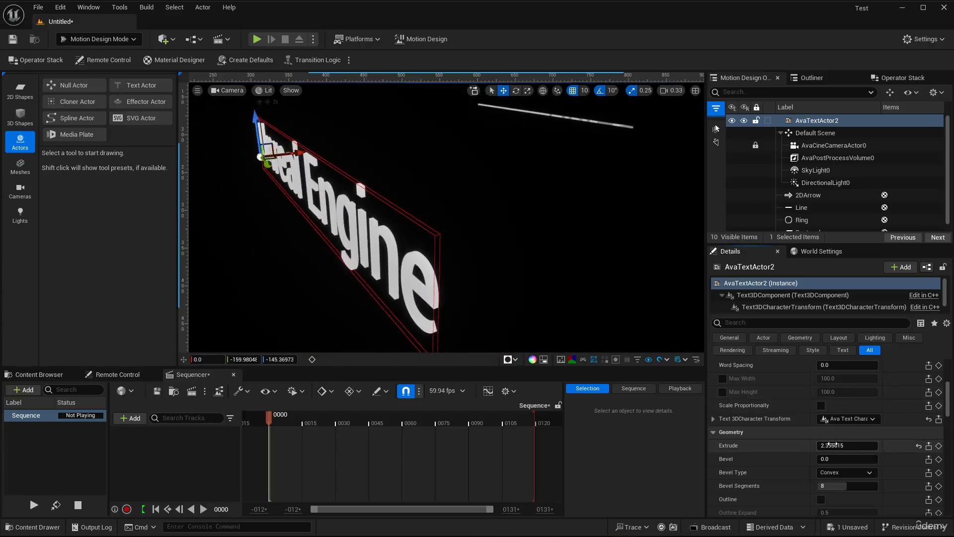
pyautogui.moveTo(835, 444); pyautogui.dragTo(884, 444)
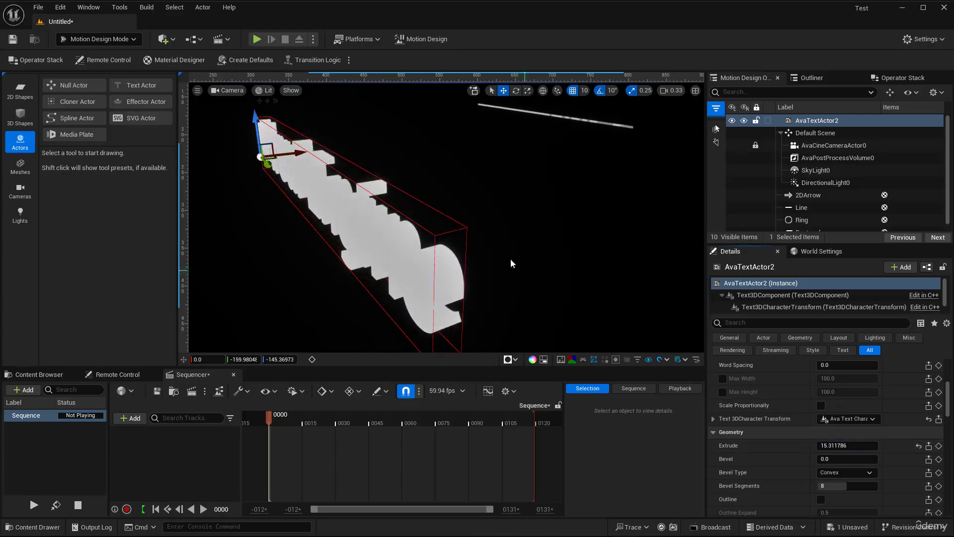
pyautogui.moveTo(472, 230); pyautogui.dragTo(503, 225, button='right')
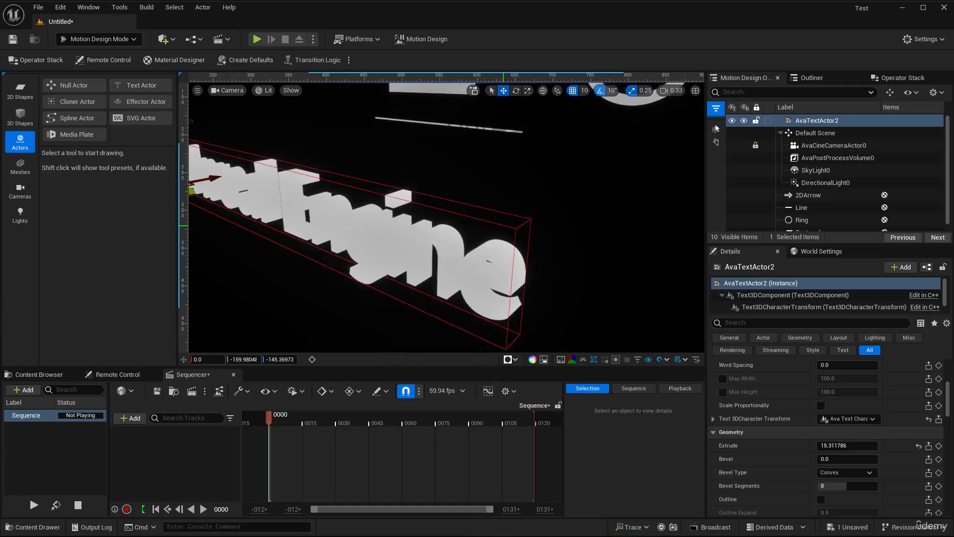
# Turn off the Is Unlit style option of the Unreal Engine text and inspect its shaded, extruded letters
pyautogui.scroll(5, 751, 413)
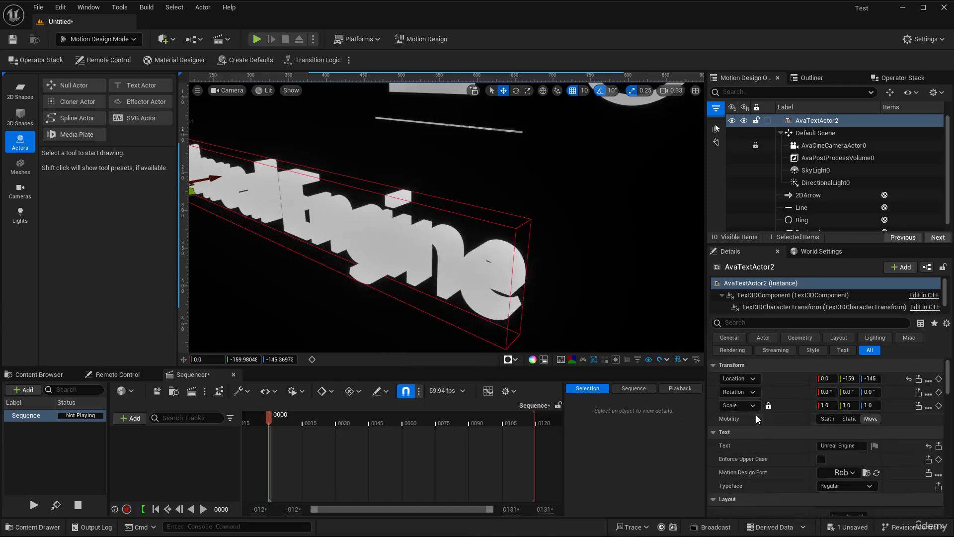
pyautogui.moveTo(948, 381); pyautogui.dragTo(944, 420)
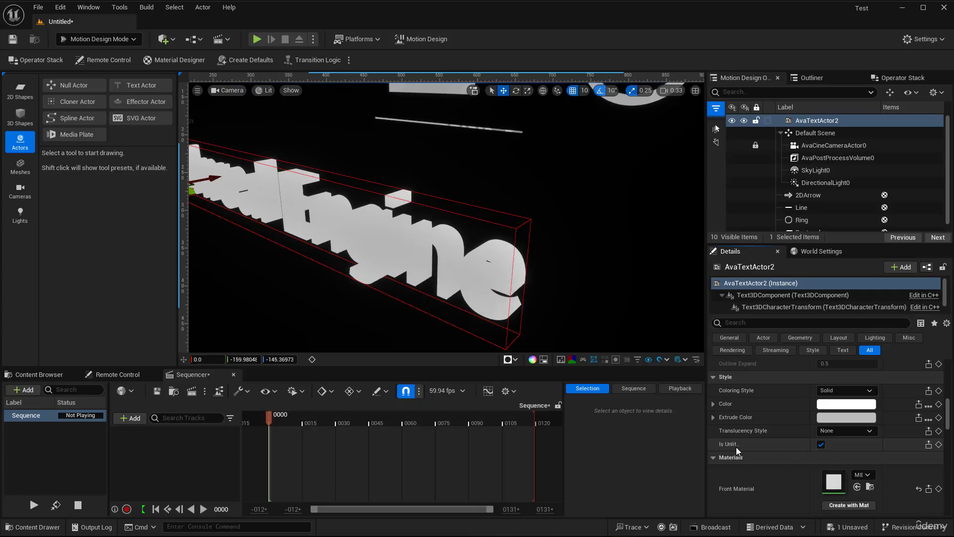
pyautogui.click(821, 444)
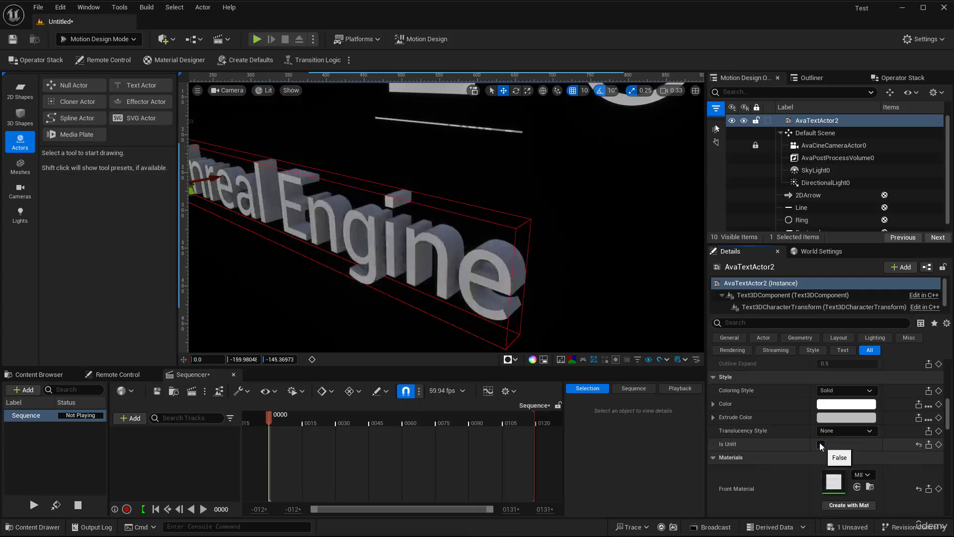
pyautogui.moveTo(544, 269); pyautogui.dragTo(543, 268, button='right')
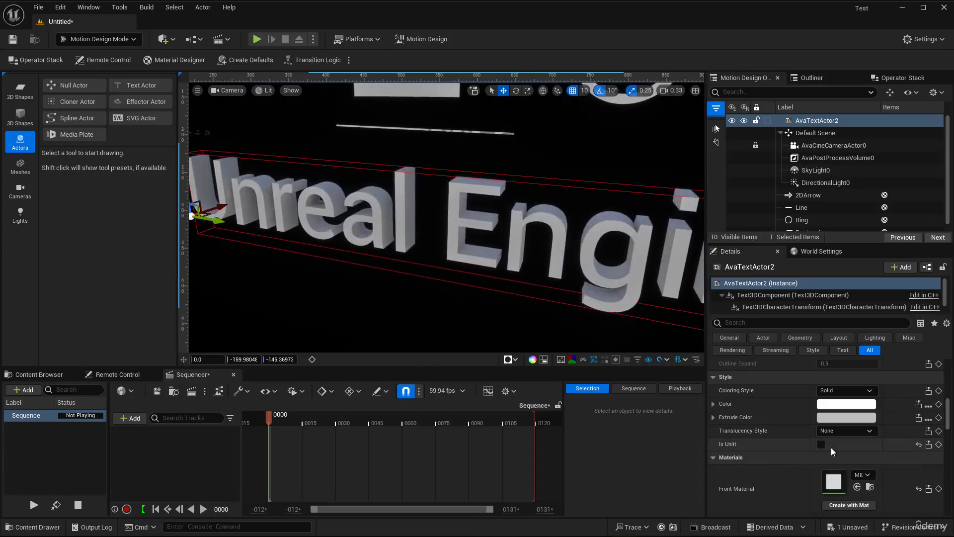
pyautogui.moveTo(608, 321); pyautogui.dragTo(608, 321, button='right')
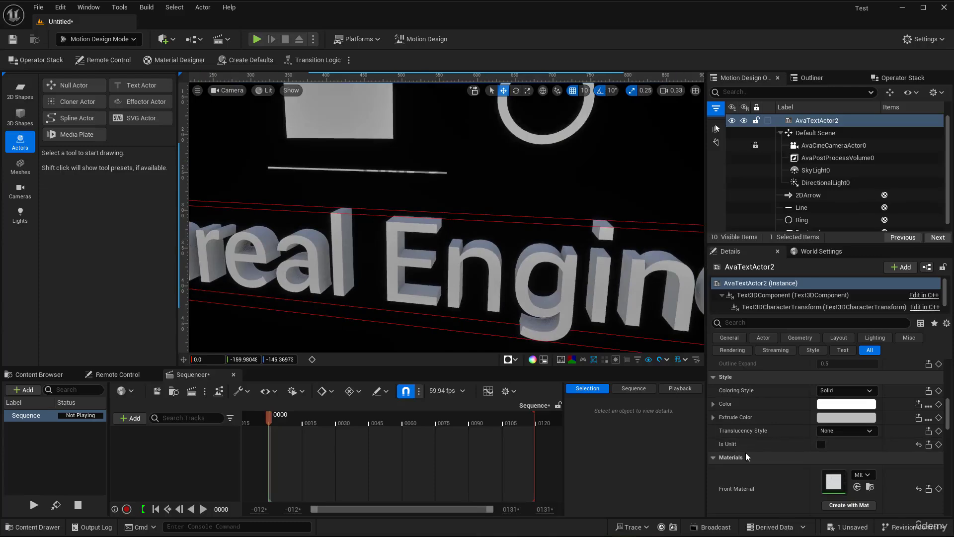
pyautogui.moveTo(495, 252); pyautogui.dragTo(495, 252, button='right')
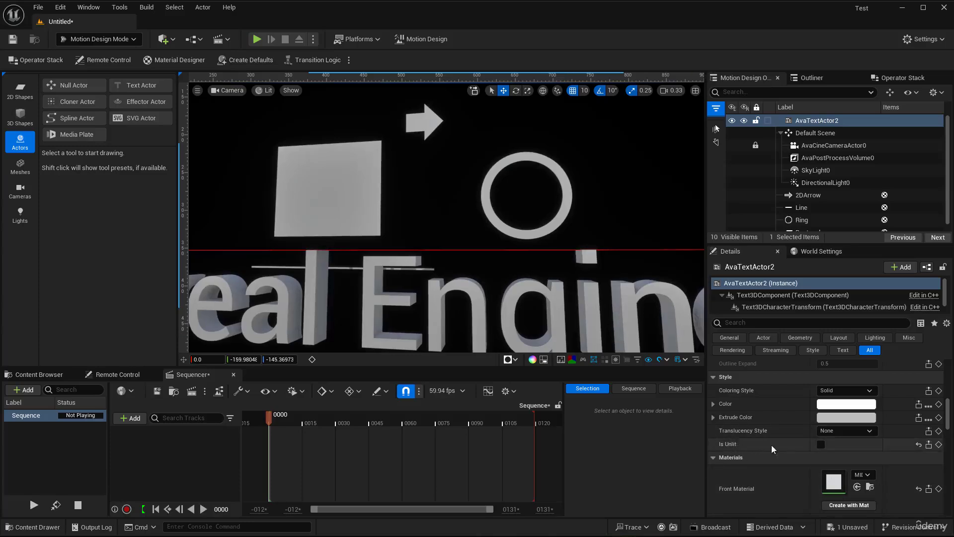
# Select the rectangle and add an Extrude geometry modifier to it in the Operator Stack
pyautogui.moveTo(435, 242); pyautogui.dragTo(396, 241, button='right')
pyautogui.click(396, 241)
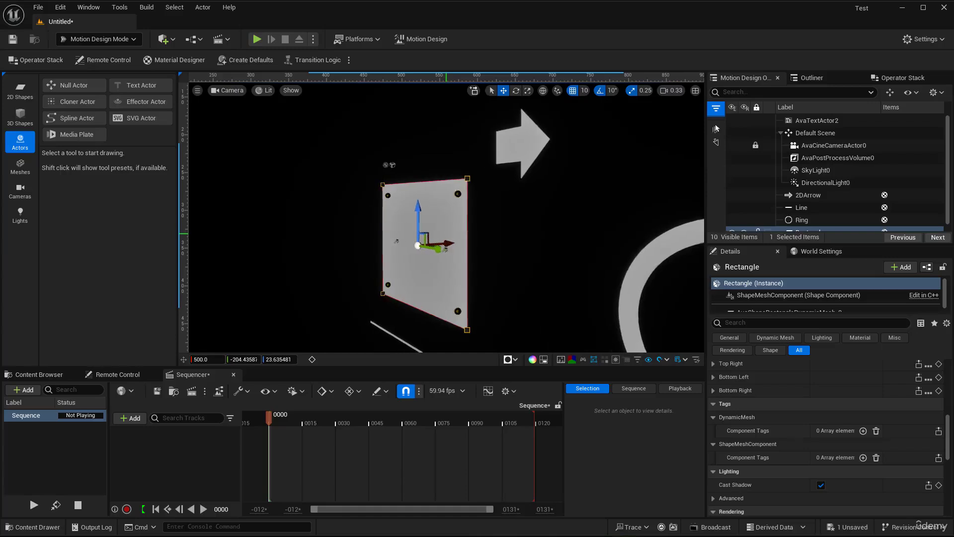
pyautogui.click(901, 79)
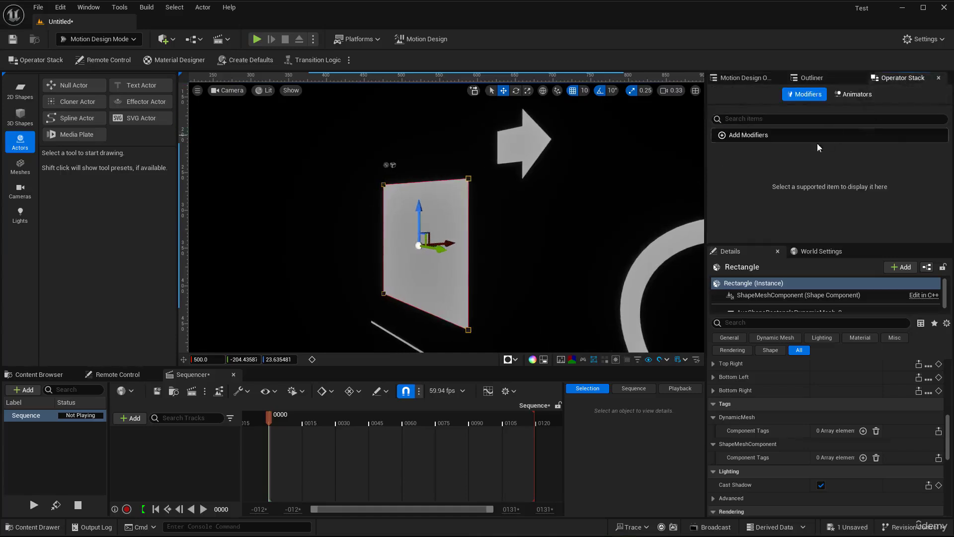
pyautogui.click(753, 136)
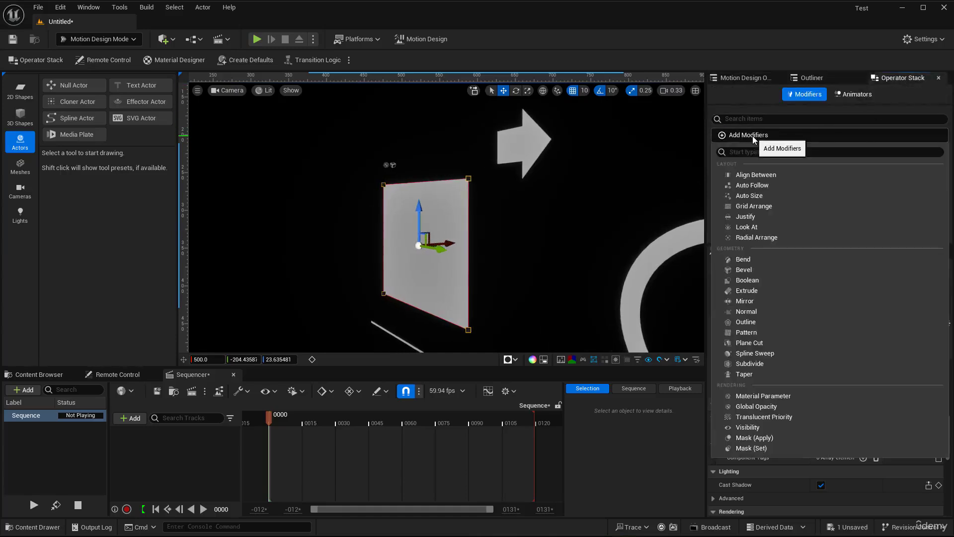
pyautogui.click(747, 290)
# Add an Extrude geometry modifier to the ring and view the extruded shapes from another angle
pyautogui.moveTo(496, 254); pyautogui.dragTo(482, 249, button='right')
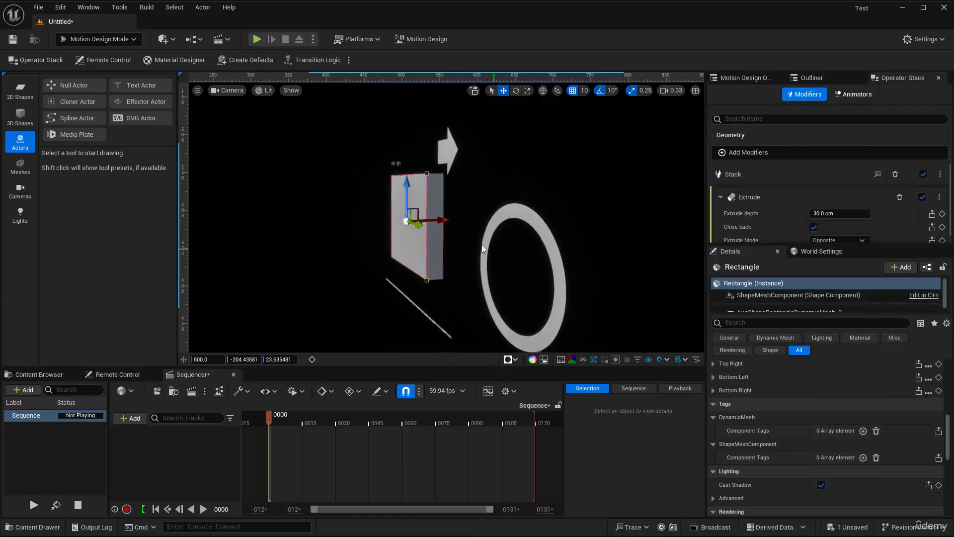
pyautogui.click(499, 218)
pyautogui.click(763, 136)
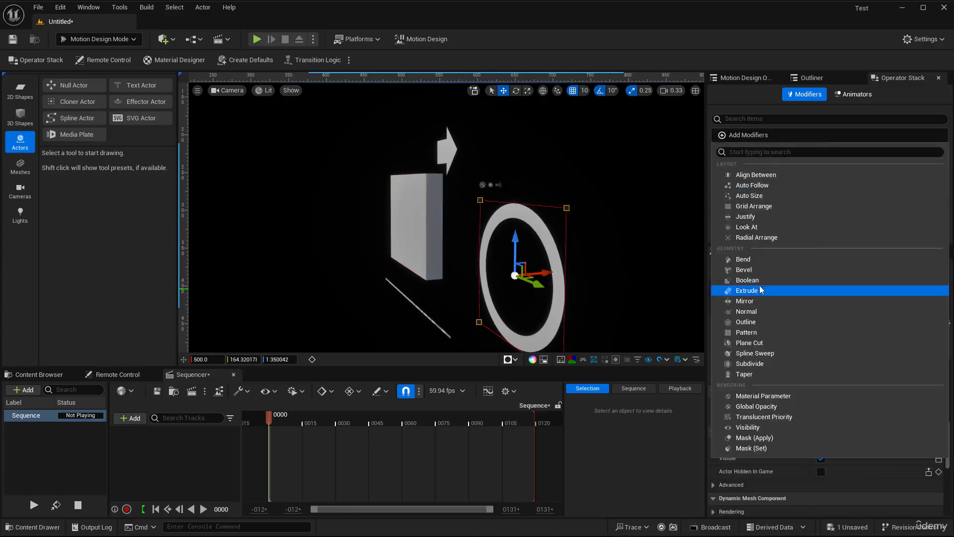
pyautogui.click(746, 291)
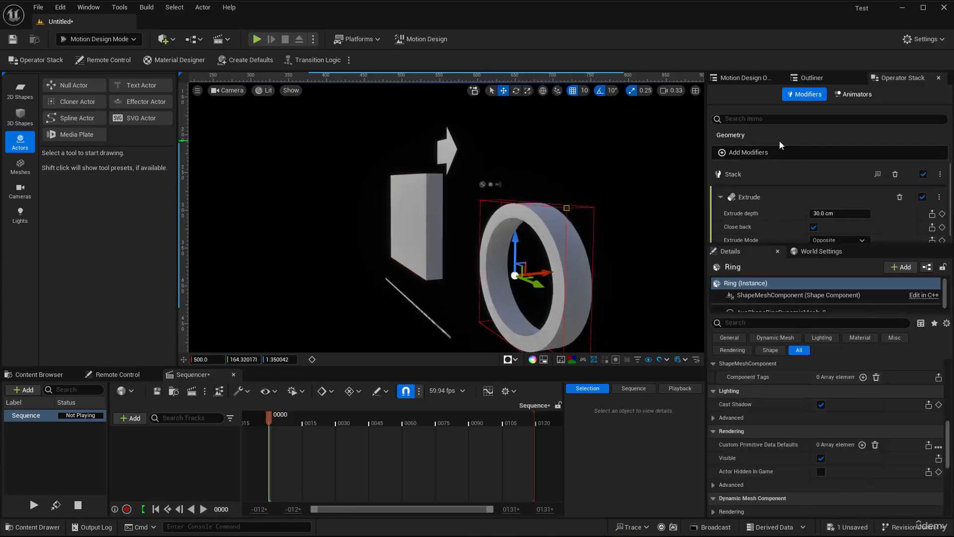
pyautogui.keyDown('alt'); pyautogui.moveTo(560, 203); pyautogui.dragTo(505, 225); pyautogui.keyUp('alt')
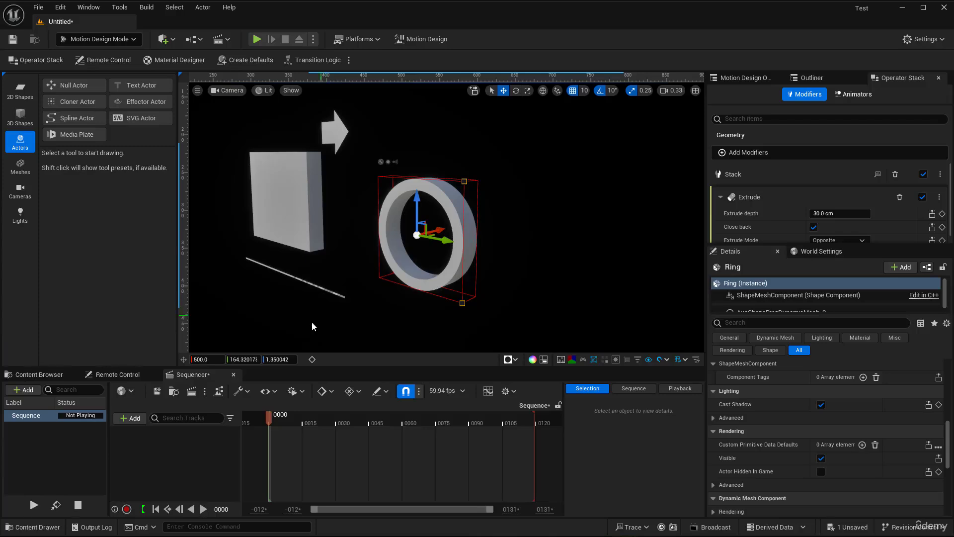
pyautogui.rightClick(43, 420)
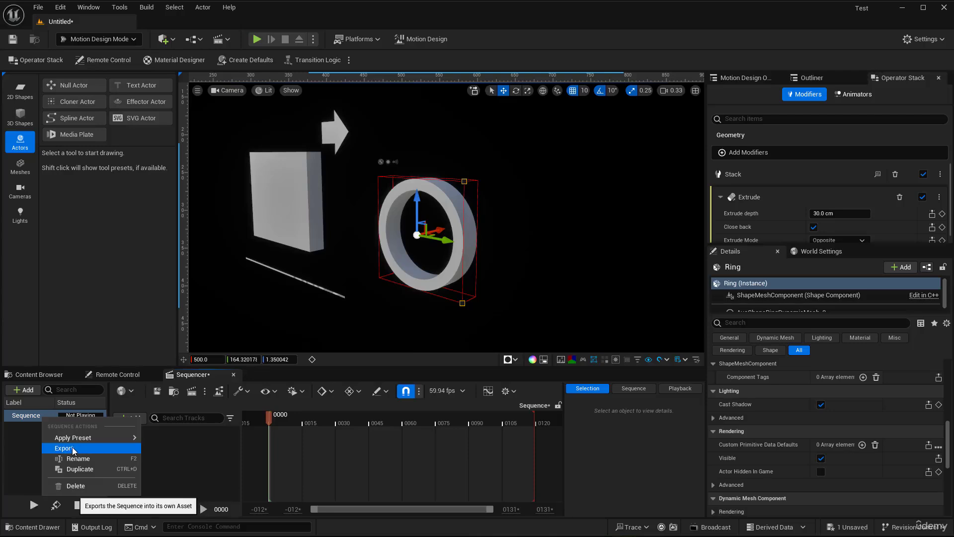
pyautogui.click(23, 434)
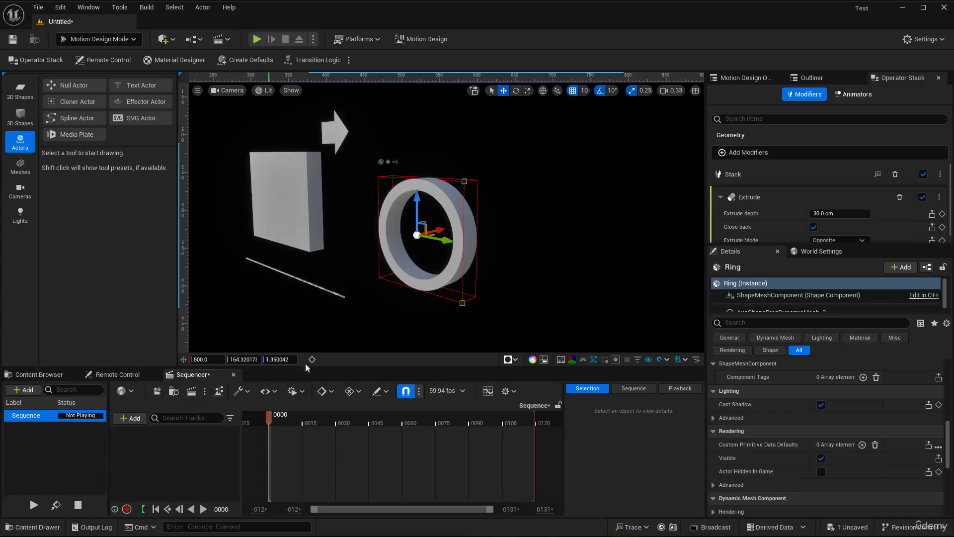
pyautogui.rightClick(48, 417)
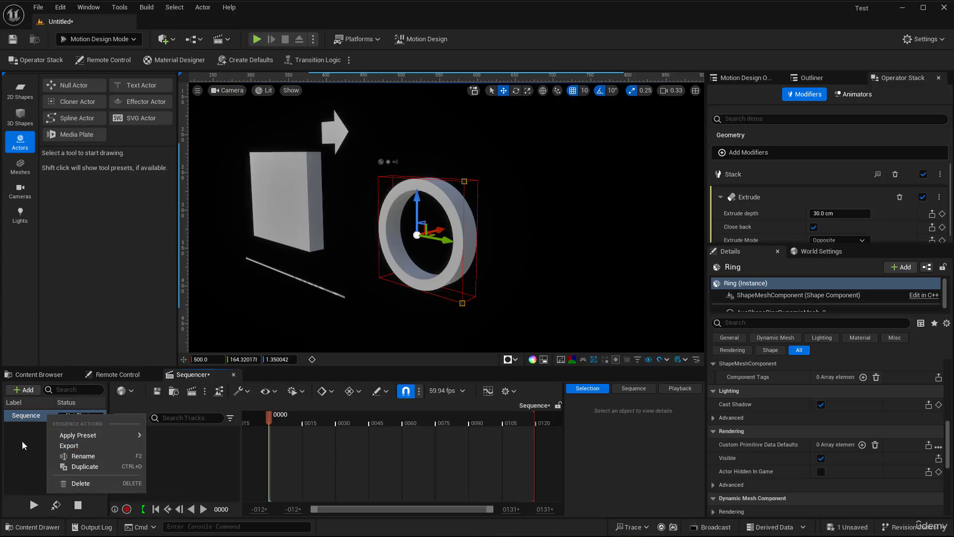
pyautogui.click(332, 456)
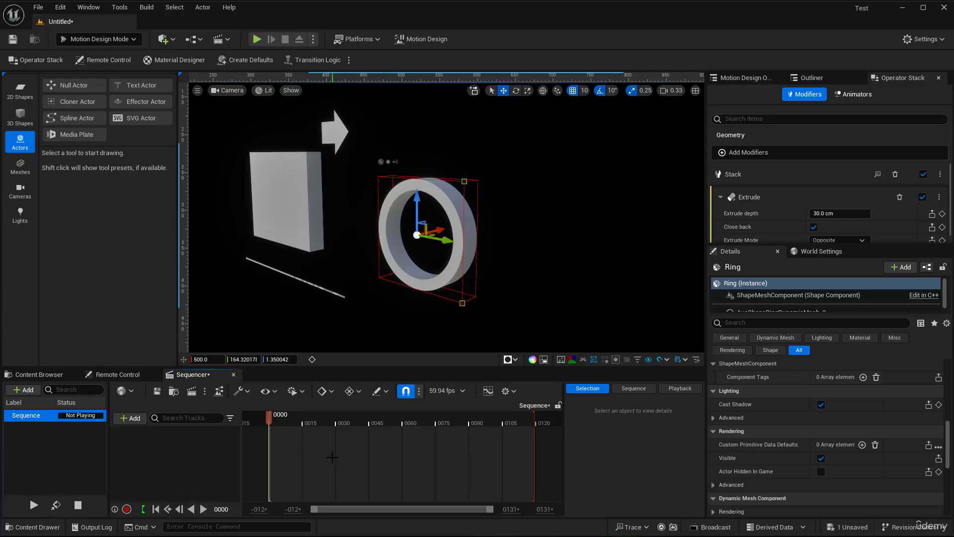